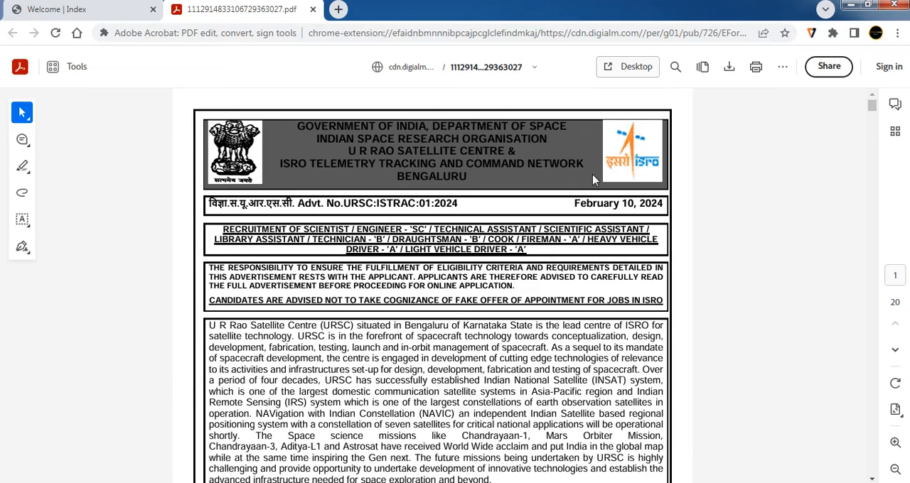
- Review the application index page's general links and key dates, marking the starting and last submission dates
click(107, 8)
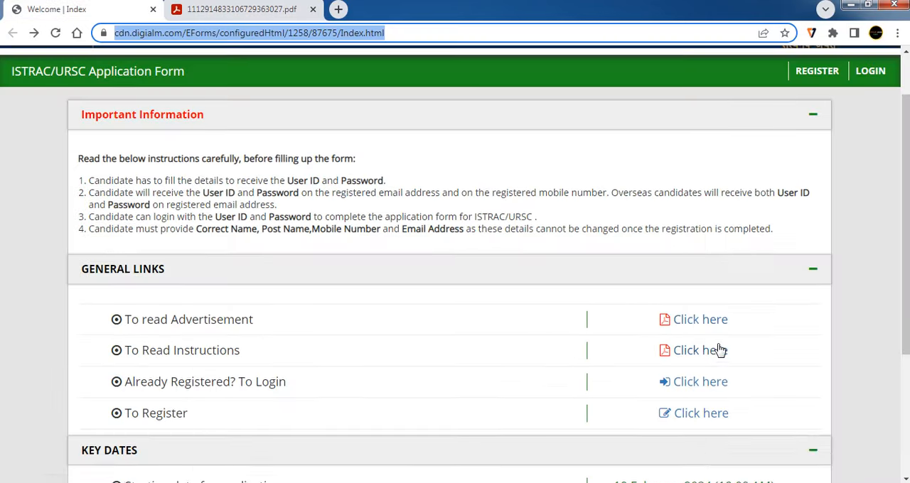
scroll(569, 334, down, 1)
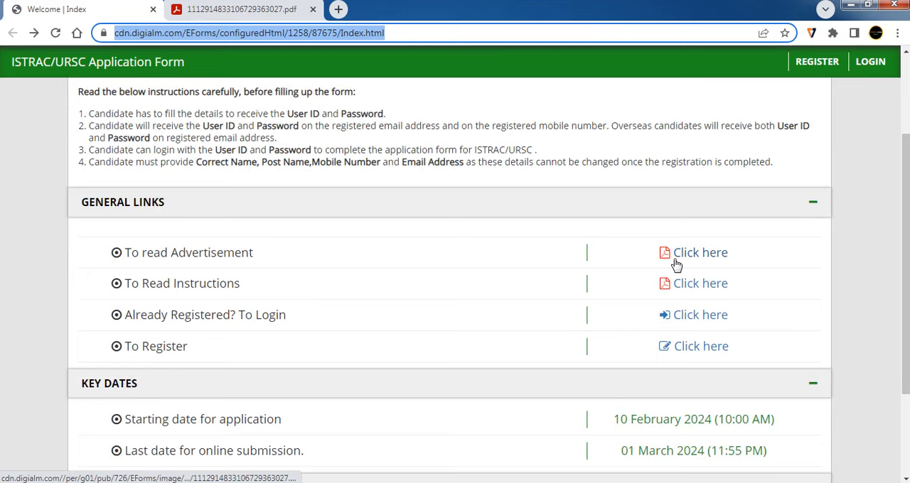
scroll(676, 265, down, 2)
drag(622, 286, 709, 302)
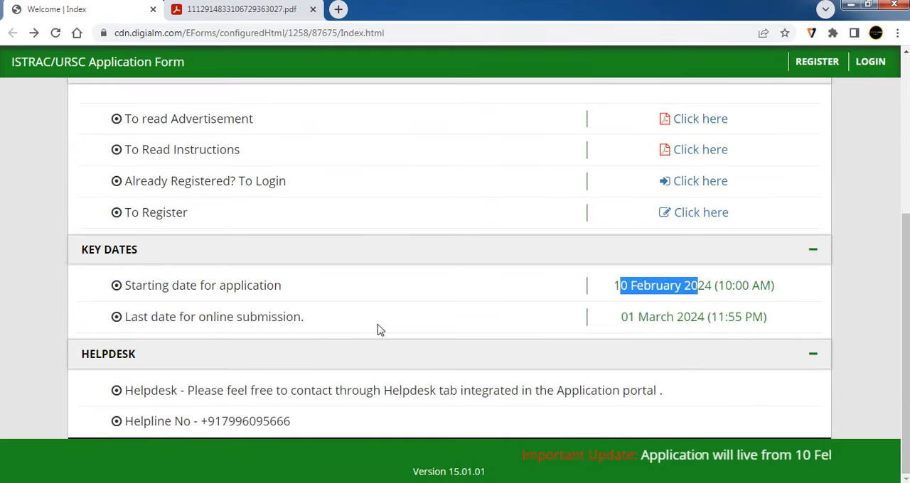
drag(620, 317, 699, 318)
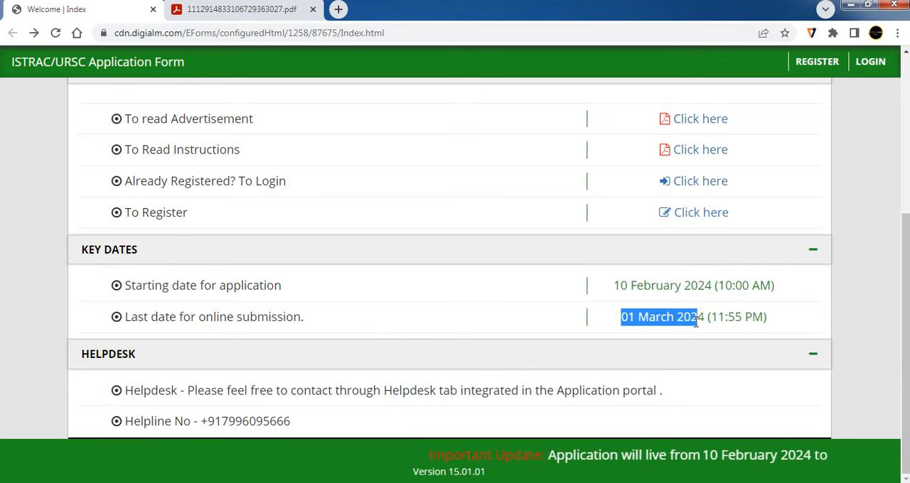
click(171, 6)
click(161, 8)
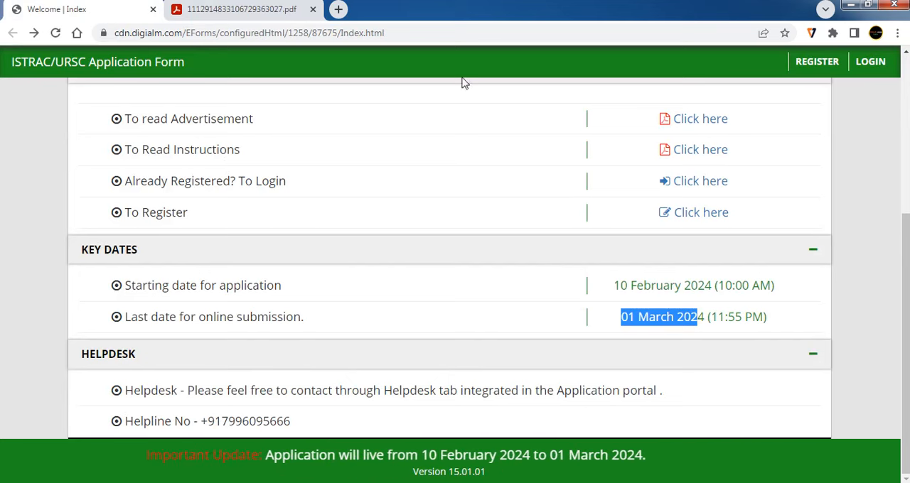
- Read through the advertisement PDF's vacancy tables for the Scientist/Engineer and Technician-B posts
click(252, 4)
scroll(687, 258, down, 10)
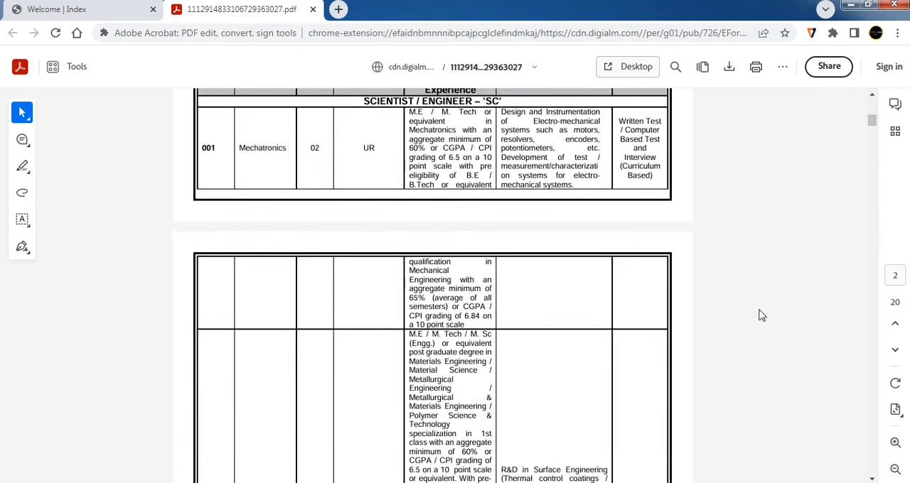
scroll(771, 331, down, 3)
scroll(771, 332, down, 3)
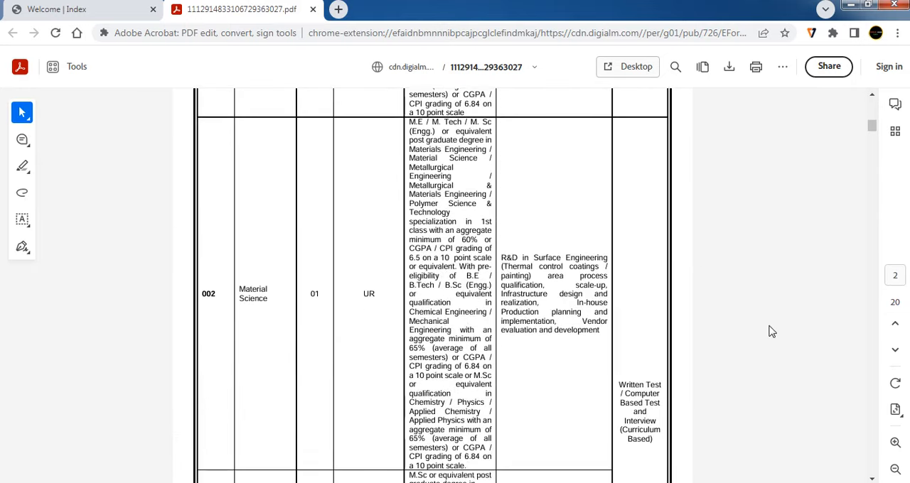
scroll(757, 335, down, 5)
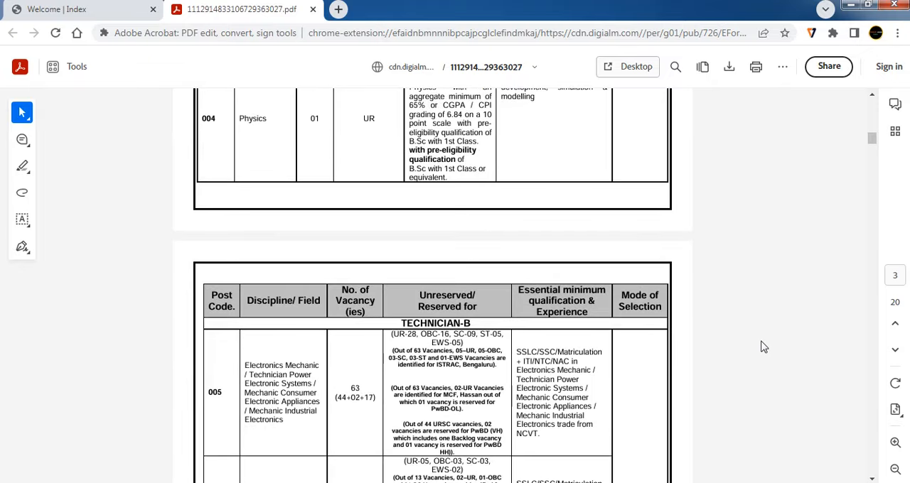
- Return to the application index page and check the helpline entry and the last date for online submission
key(ctrl+Tab)
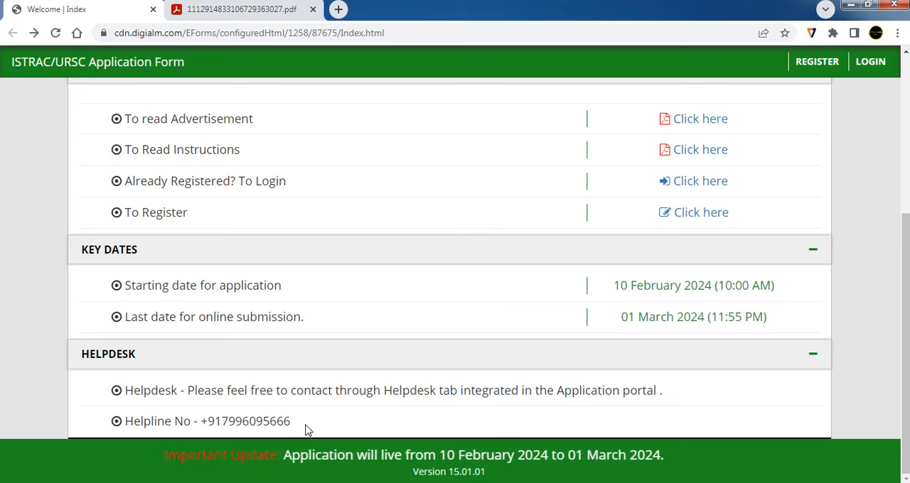
drag(305, 430, 126, 421)
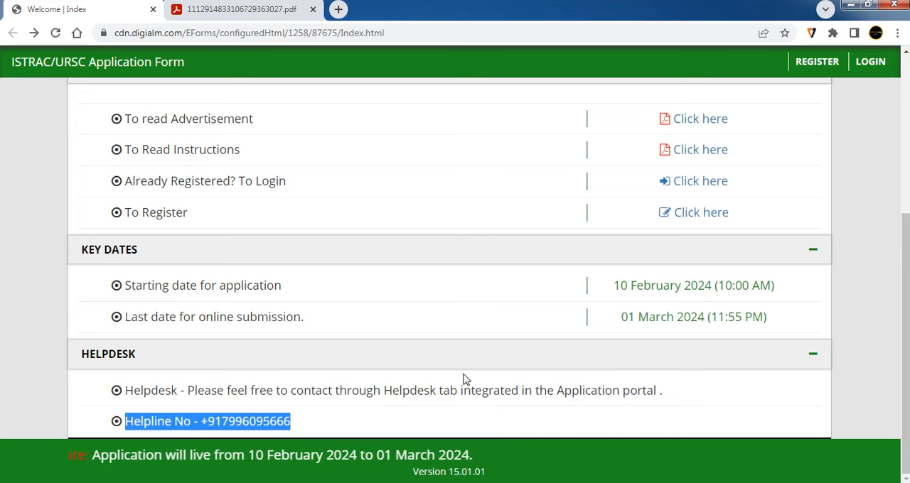
scroll(508, 373, up, 1)
drag(617, 385, 667, 384)
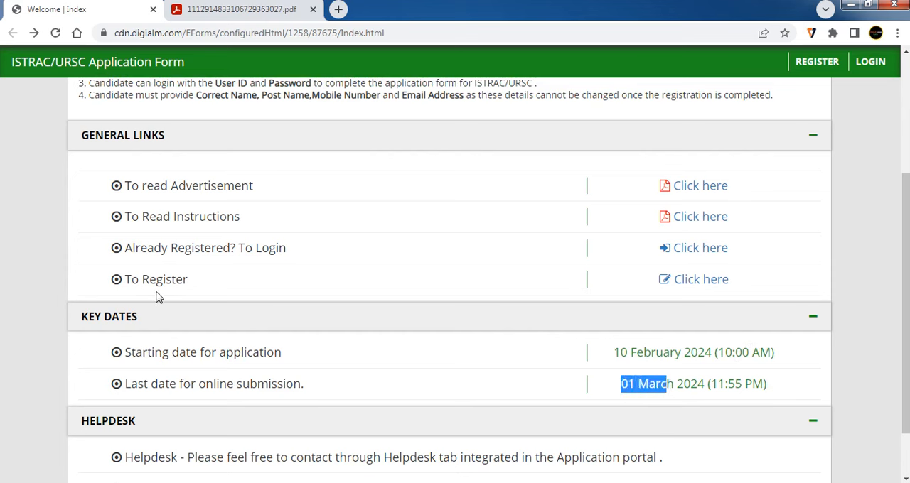
- Open the registration form from the general links and choose Technical Assistant Mechanical as the post name
click(693, 282)
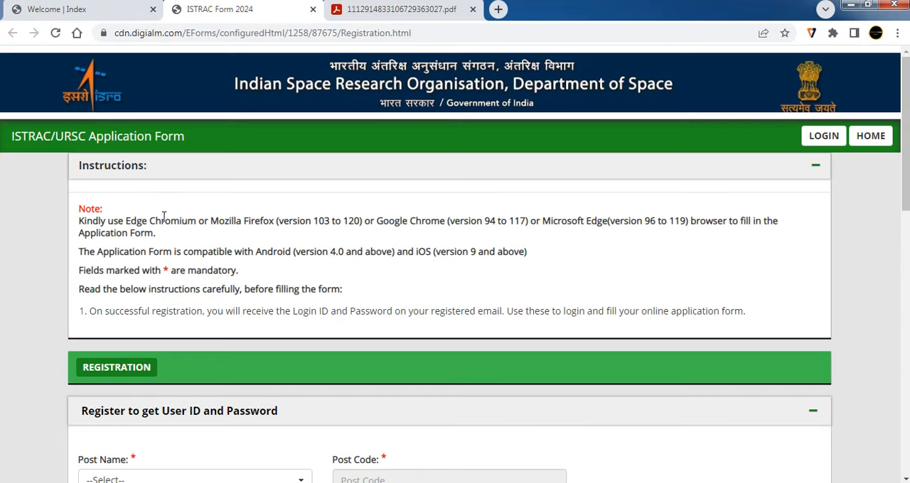
scroll(175, 199, down, 2)
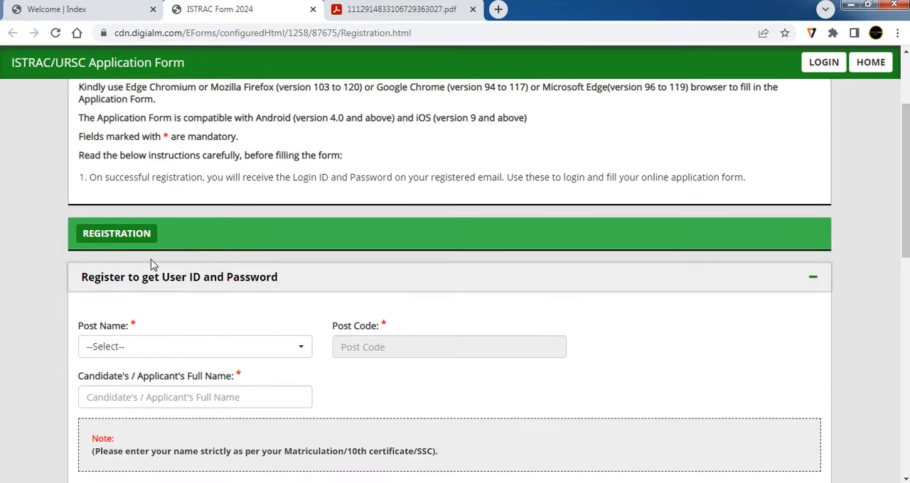
scroll(226, 278, down, 2)
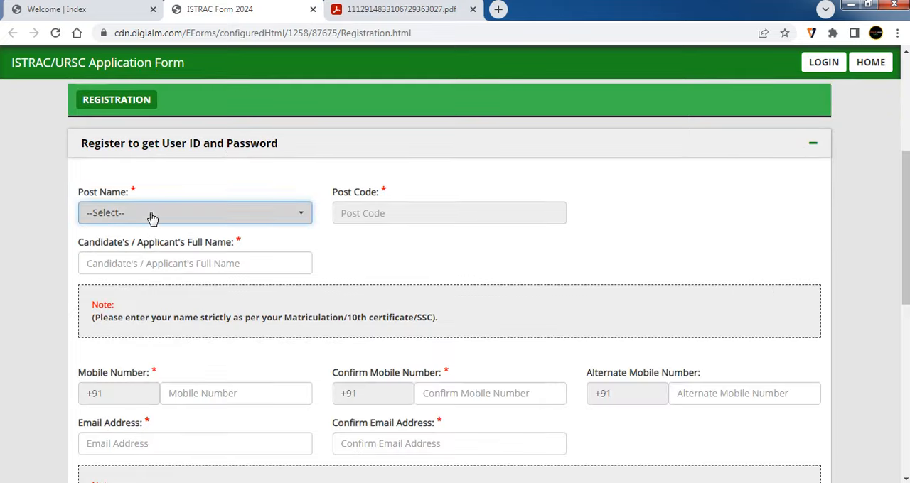
click(151, 216)
scroll(204, 352, down, 2)
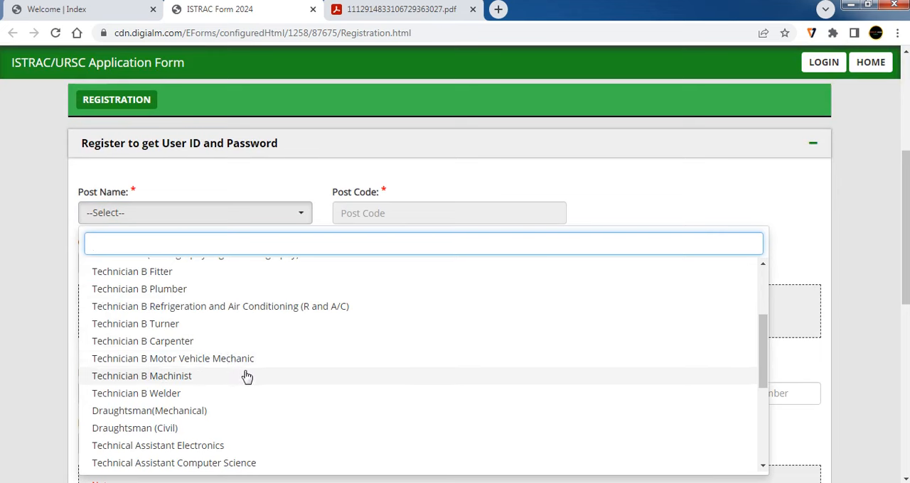
scroll(239, 377, down, 2)
scroll(222, 400, down, 2)
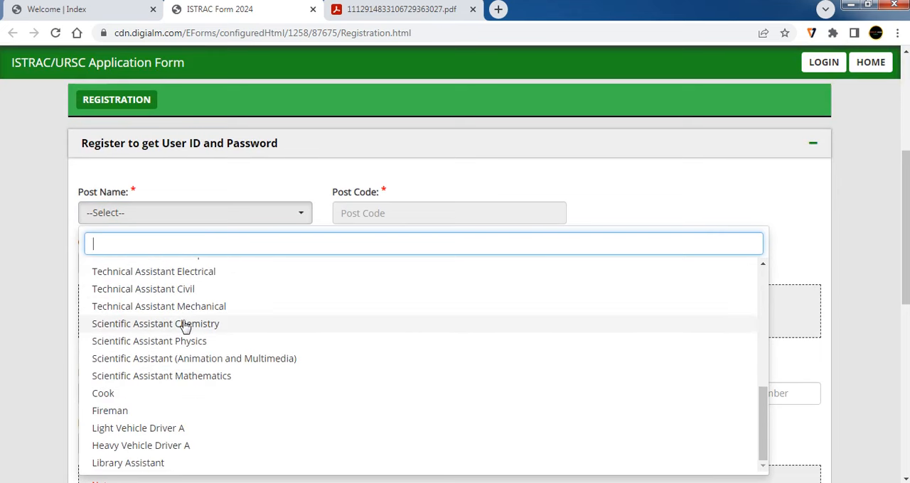
click(218, 308)
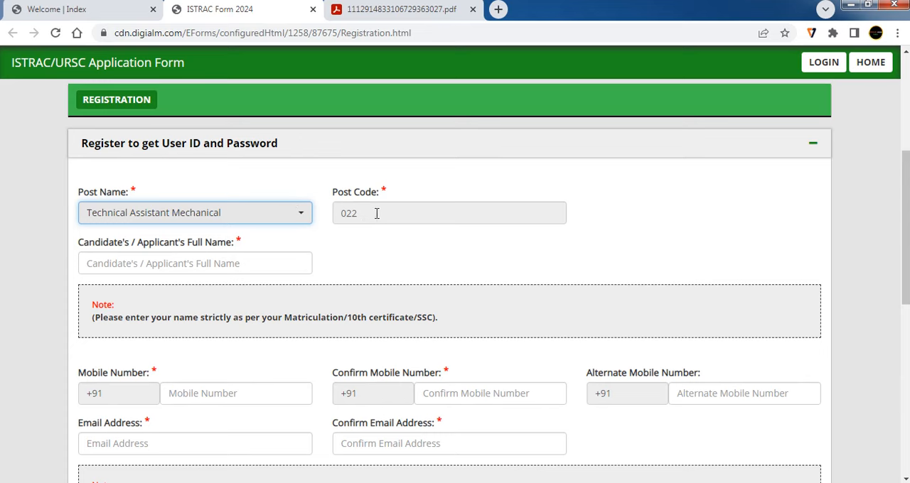
- Go through the registration form's full name, mobile number and email address fields, including the note on entering the name
scroll(136, 153, down, 2)
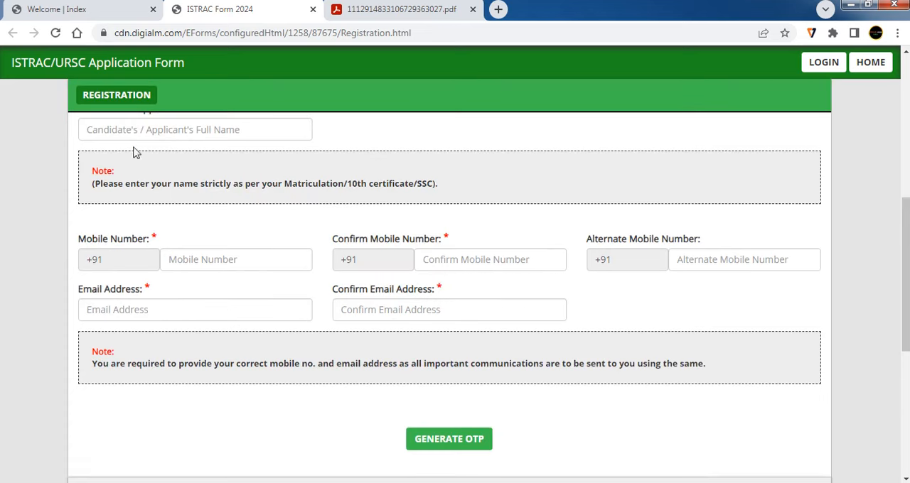
scroll(191, 238, up, 1)
click(165, 197)
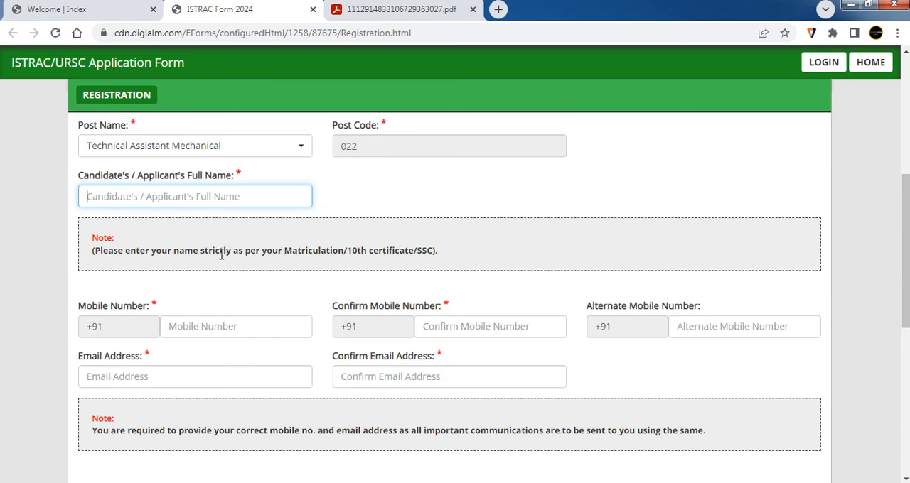
drag(230, 251, 203, 250)
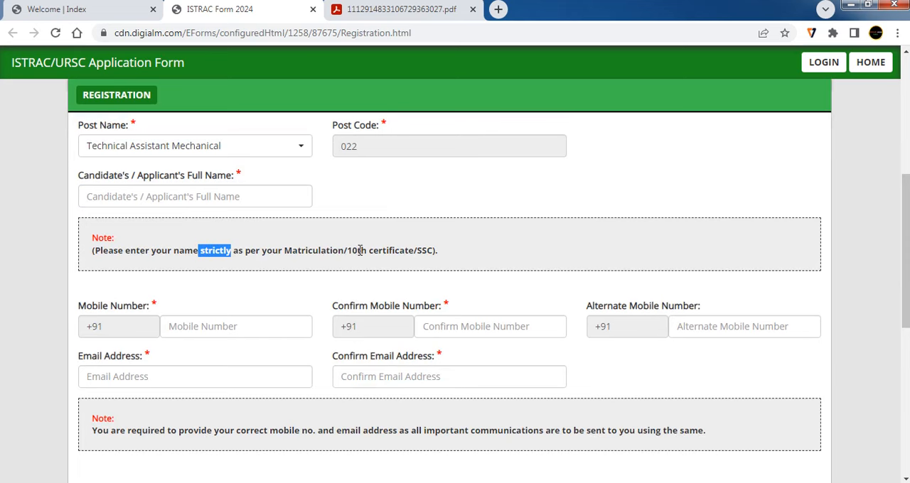
triple_click(428, 249)
scroll(250, 247, down, 2)
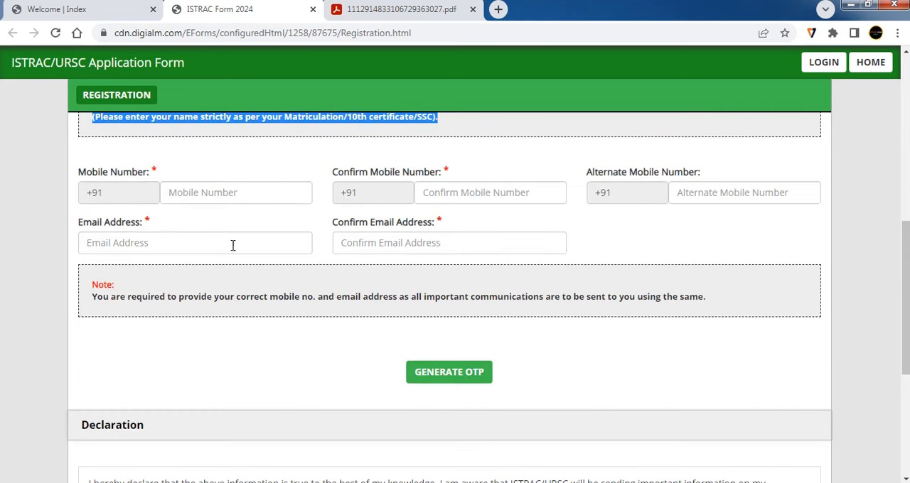
click(249, 196)
click(456, 194)
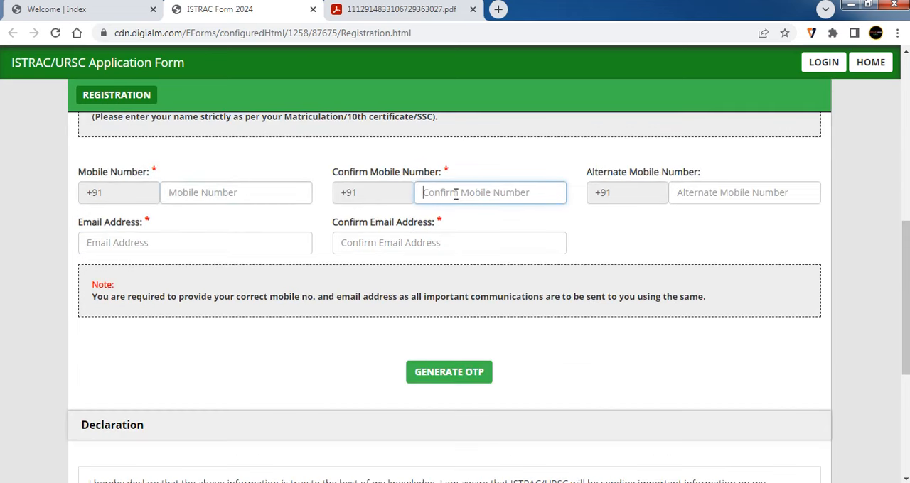
click(125, 244)
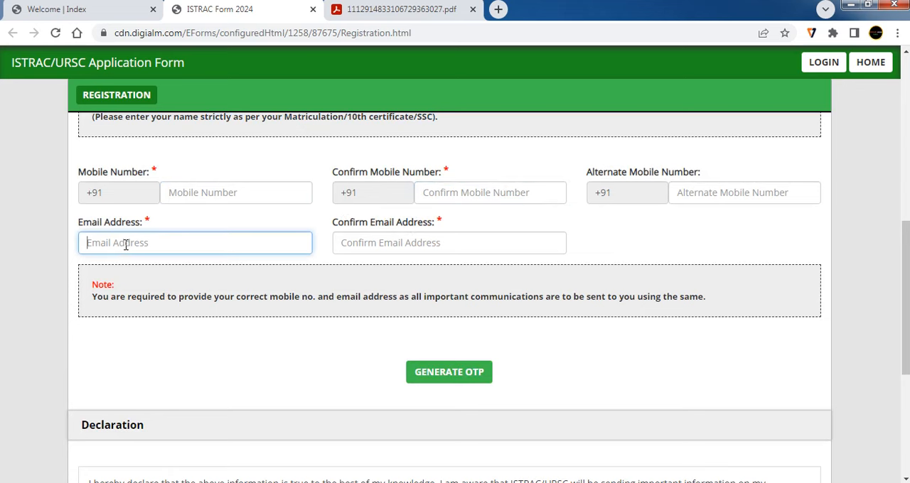
click(416, 245)
- Request an OTP through the captcha check, then enter and validate the OTP for the registration
scroll(457, 263, down, 2)
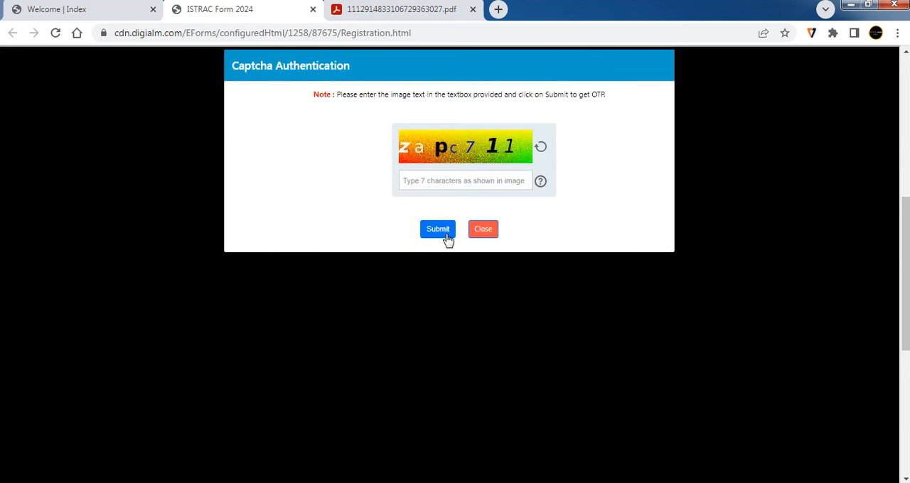
click(728, 473)
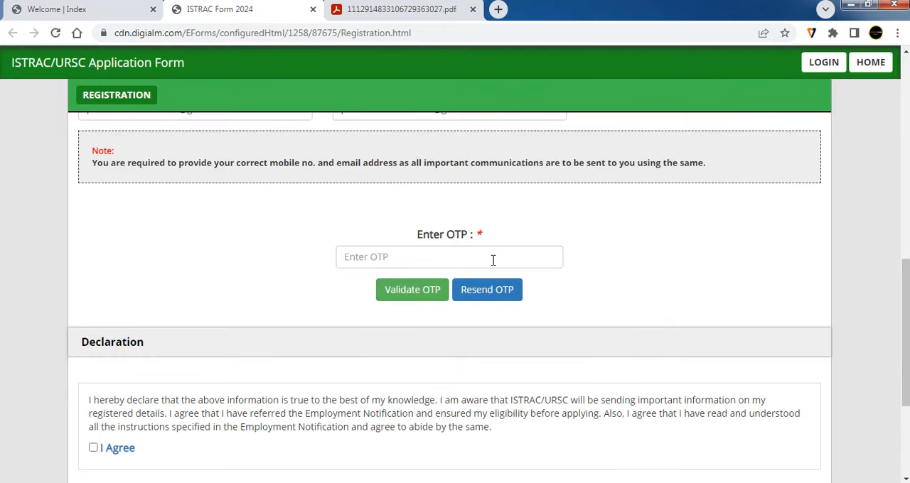
click(407, 254)
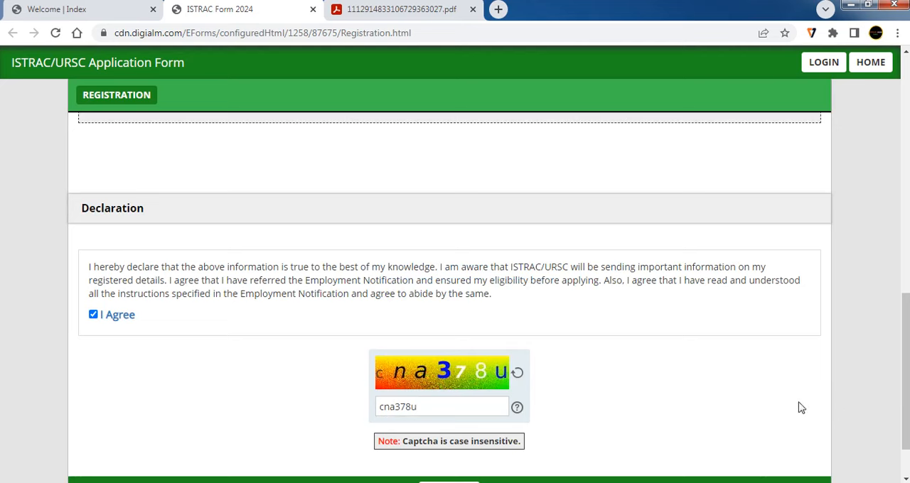
- Submit the registration with the declaration agreed and the captcha filled in, using Reverify
scroll(904, 384, down, 2)
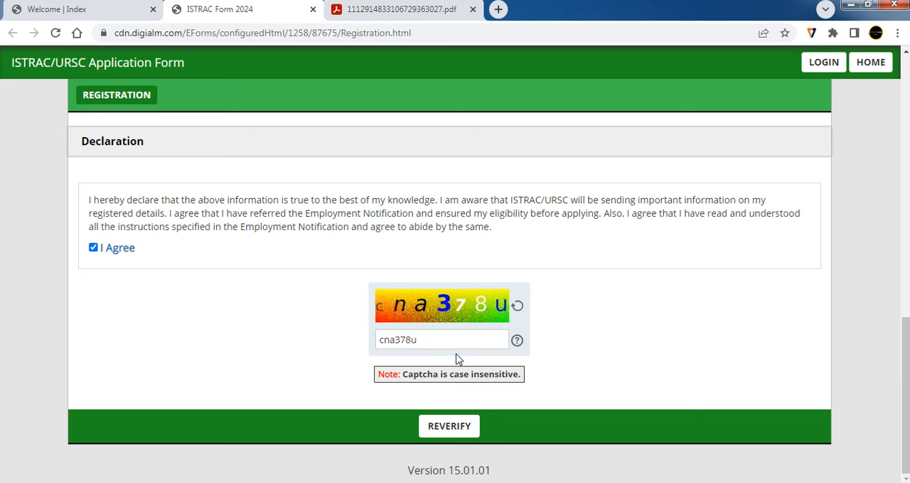
click(456, 439)
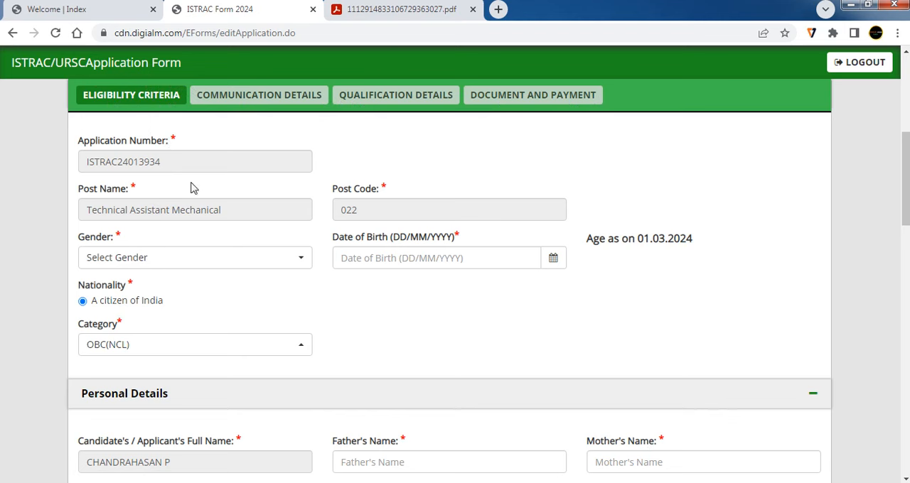
- Examine the gender options and the date of birth field in the eligibility criteria section
click(115, 269)
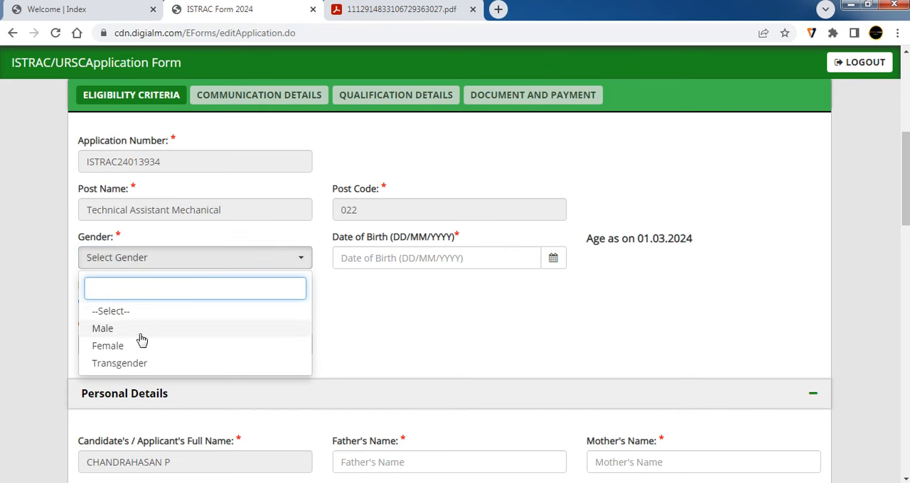
click(389, 292)
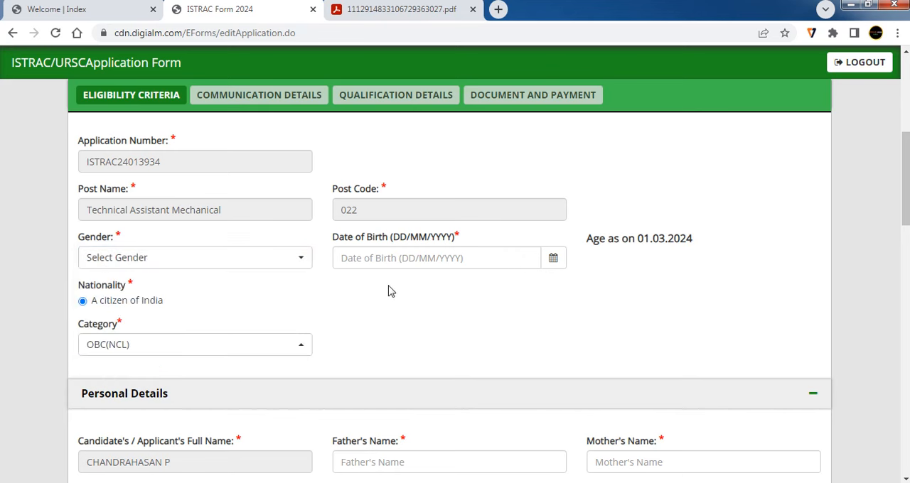
click(400, 258)
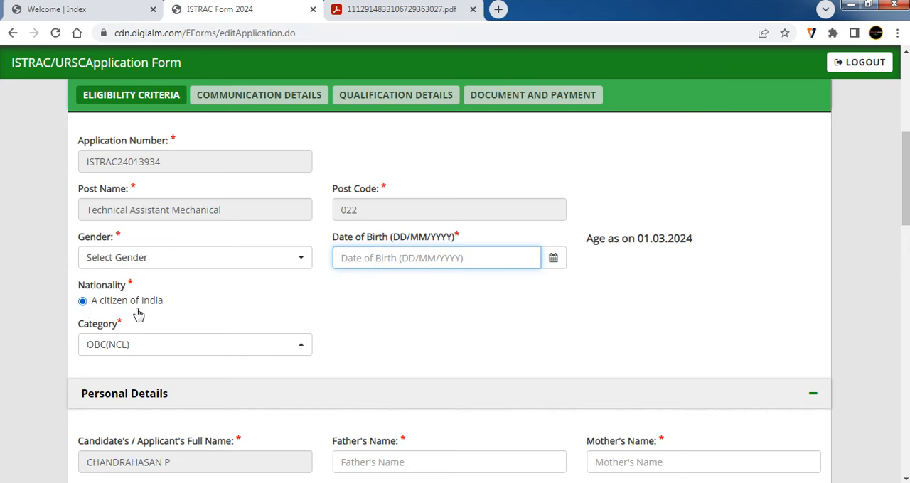
- Set the category to OBC(NCL), and go through the father's name and mother's name fields in the personal details
click(151, 342)
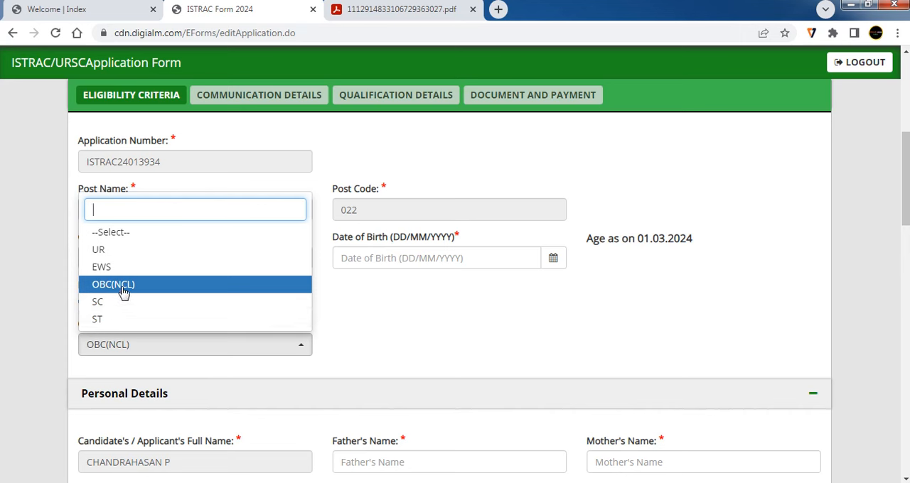
click(122, 288)
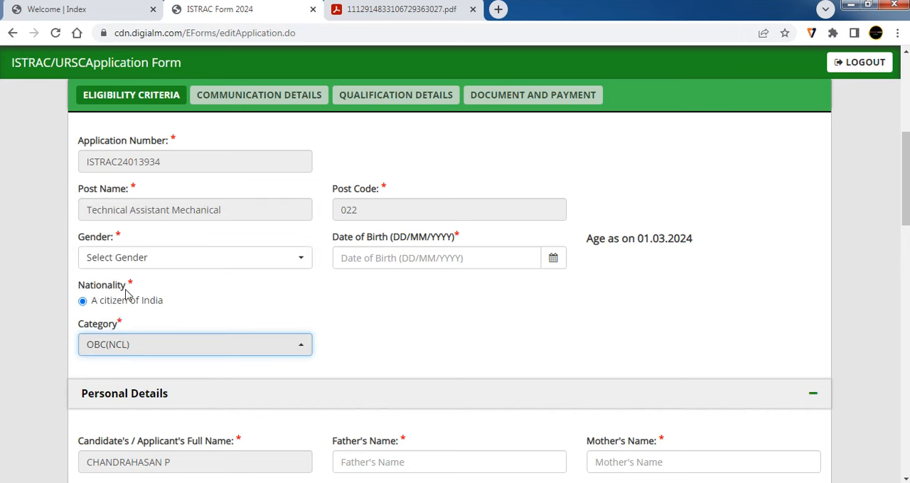
click(375, 465)
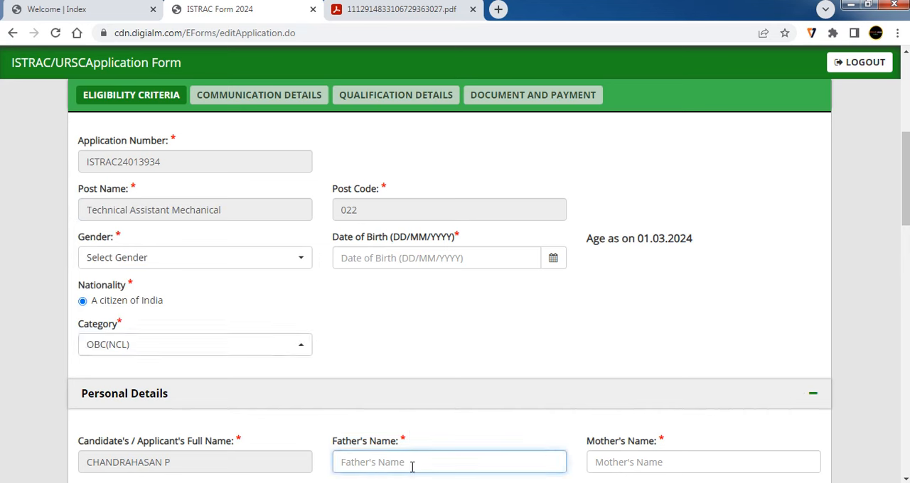
click(639, 465)
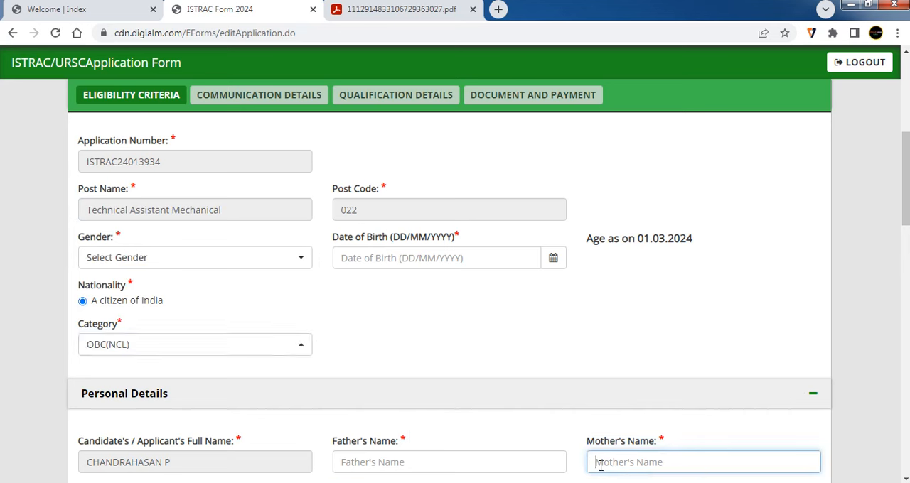
- Choose Chennai as Preferred Test City 1
scroll(218, 272, down, 7)
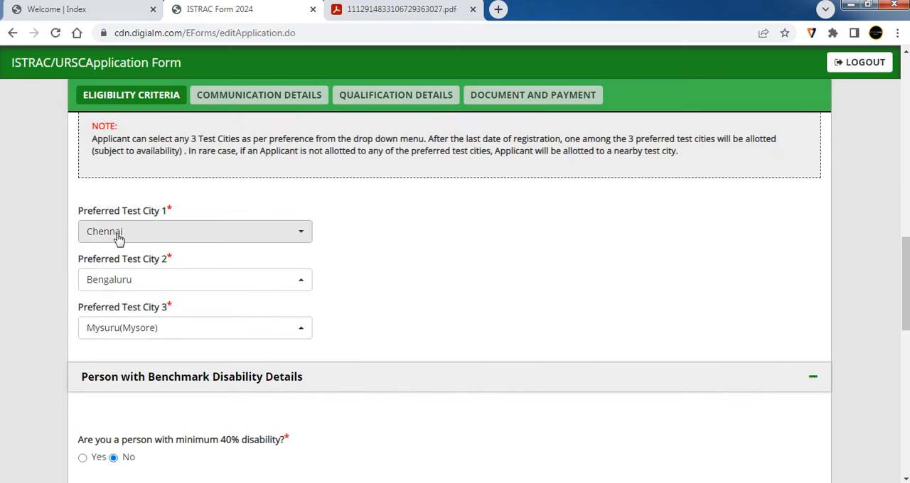
click(174, 240)
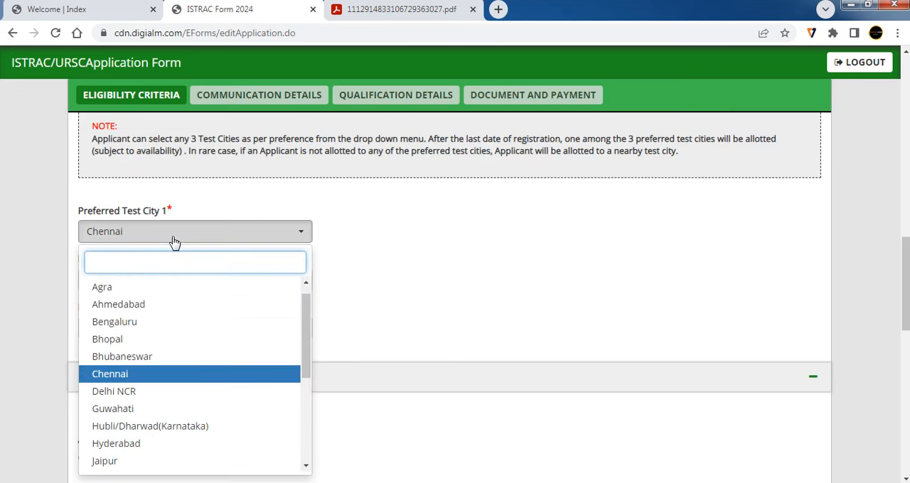
click(130, 375)
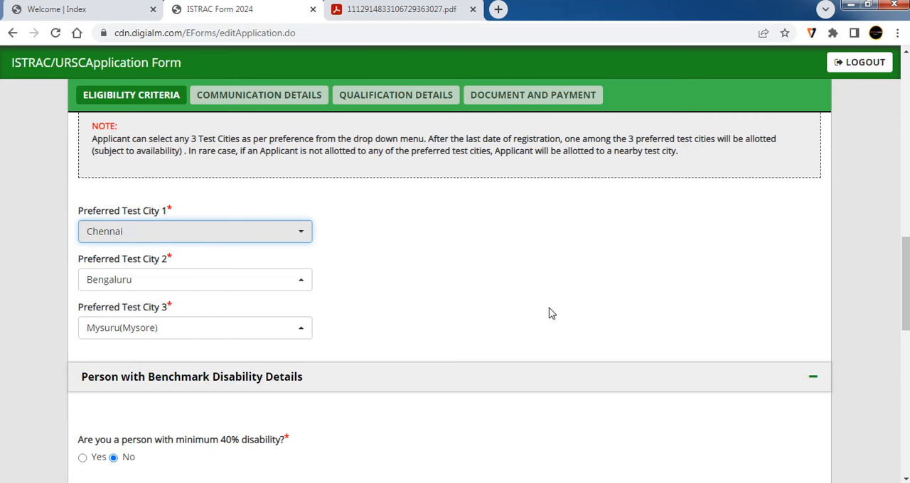
- Answer Yes to refunding the application fee in the original payment mode, and highlight the question's key words
scroll(495, 342, down, 3)
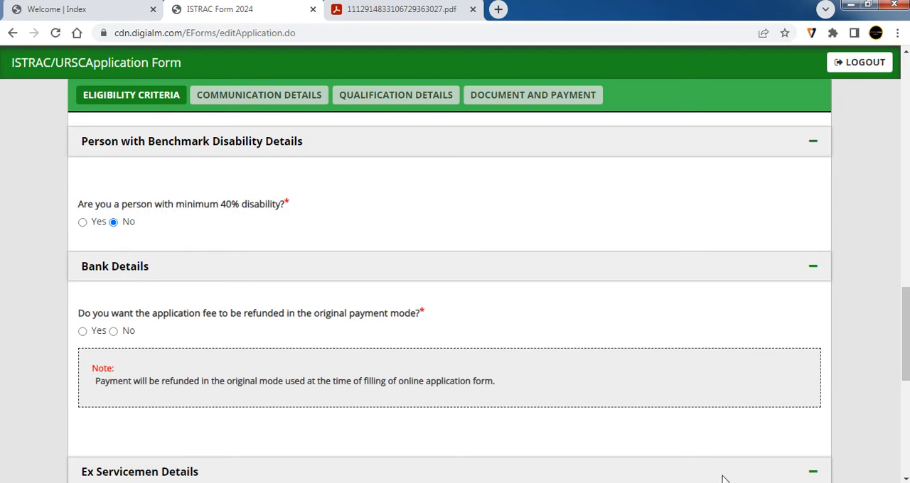
scroll(733, 477, down, 1)
click(83, 263)
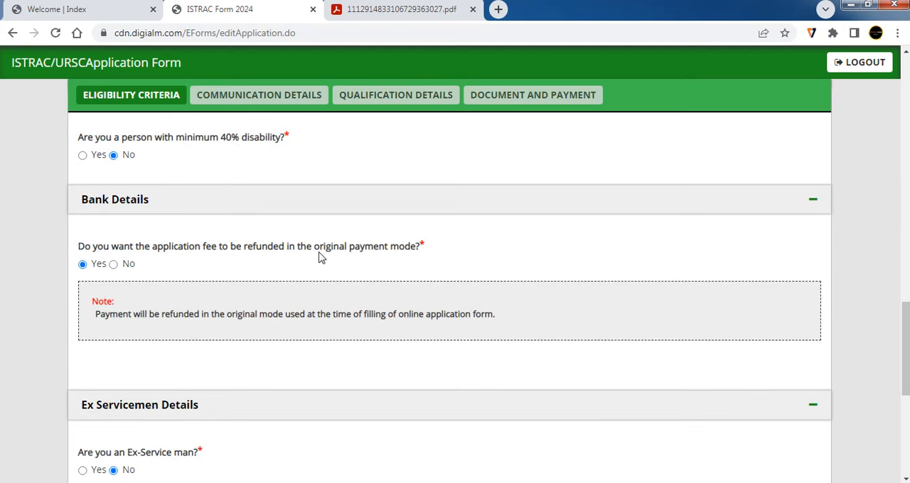
drag(317, 252, 407, 250)
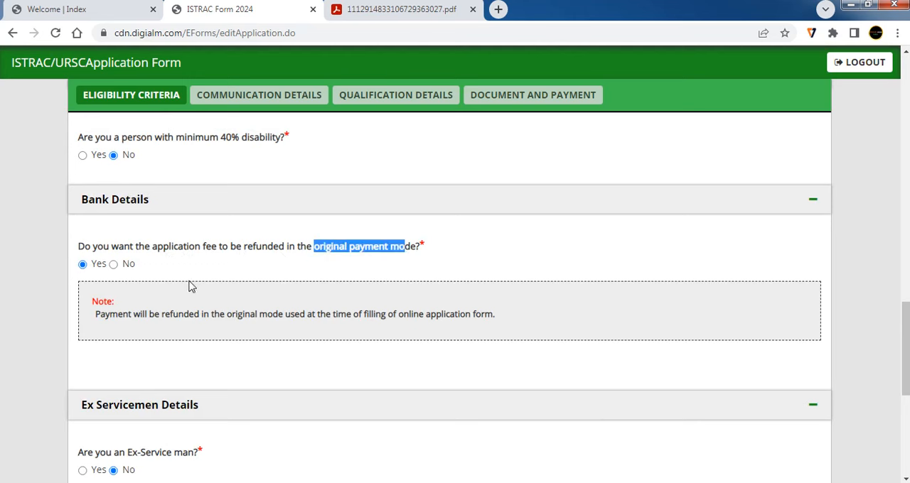
drag(220, 249, 170, 250)
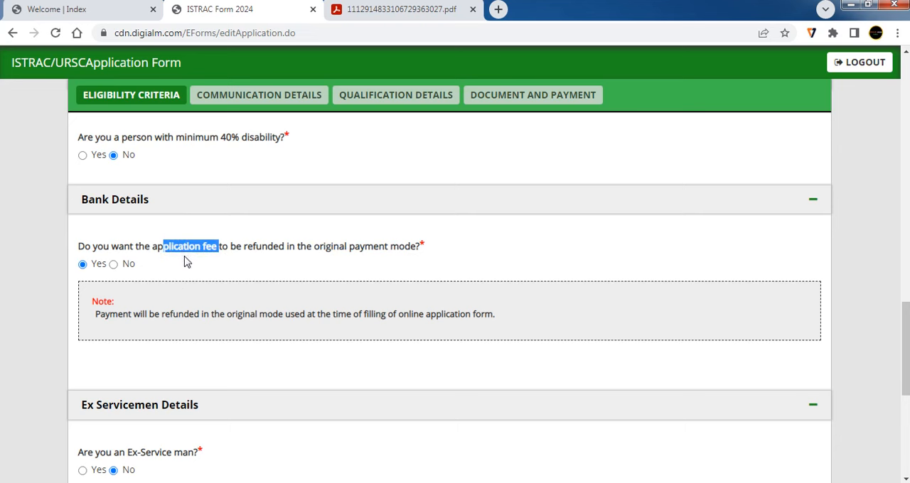
- Switch the refund answer to No and go through the account holder, bank name, branch, account number and IFSC code fields
click(113, 265)
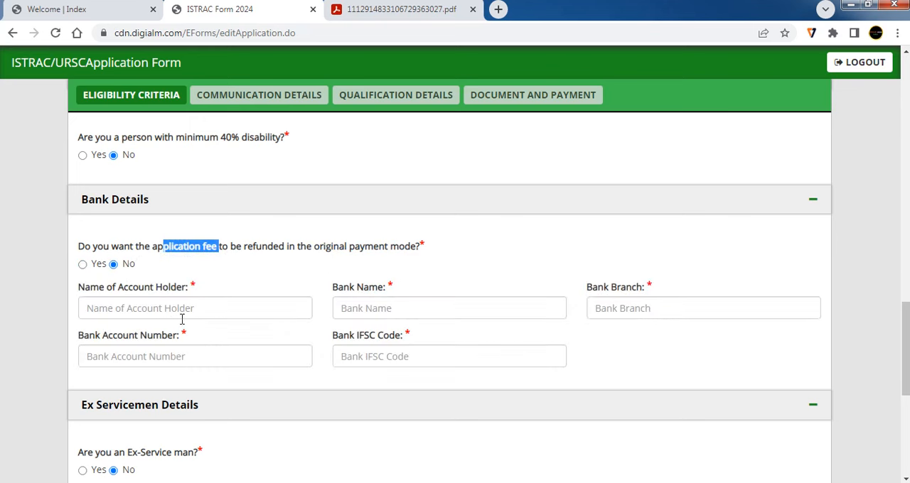
click(168, 308)
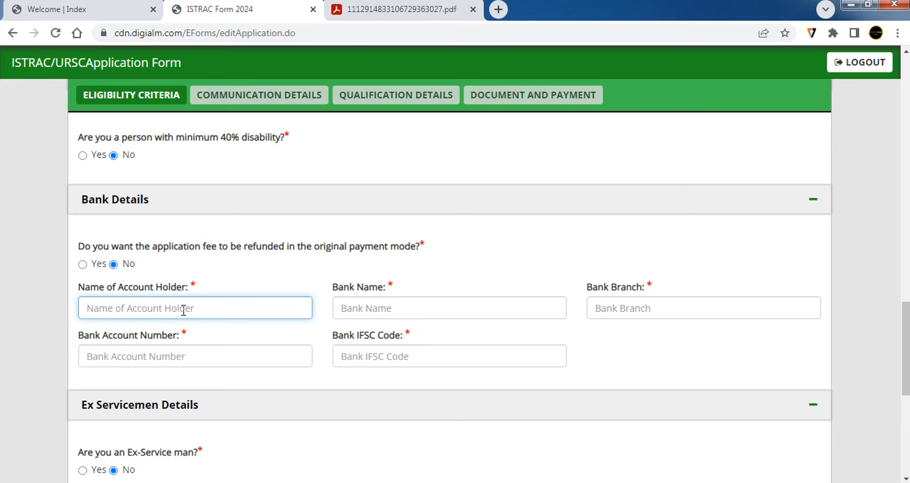
click(384, 302)
click(614, 306)
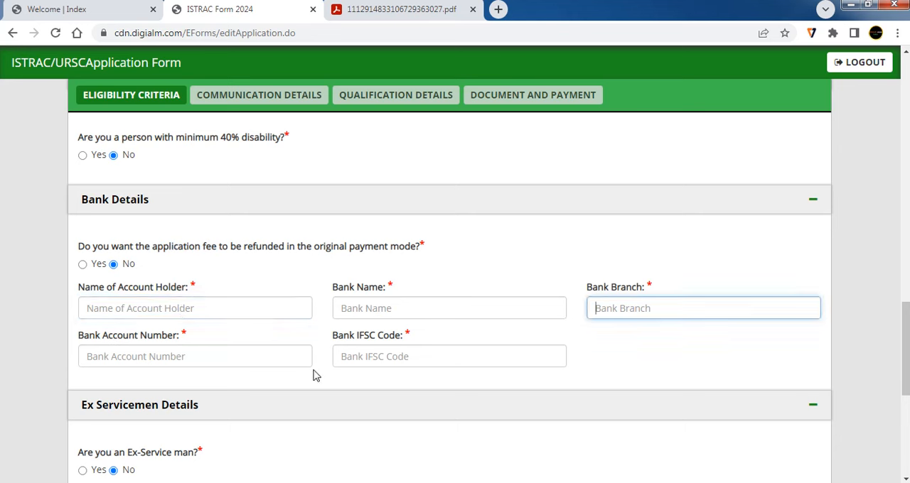
click(258, 354)
click(399, 354)
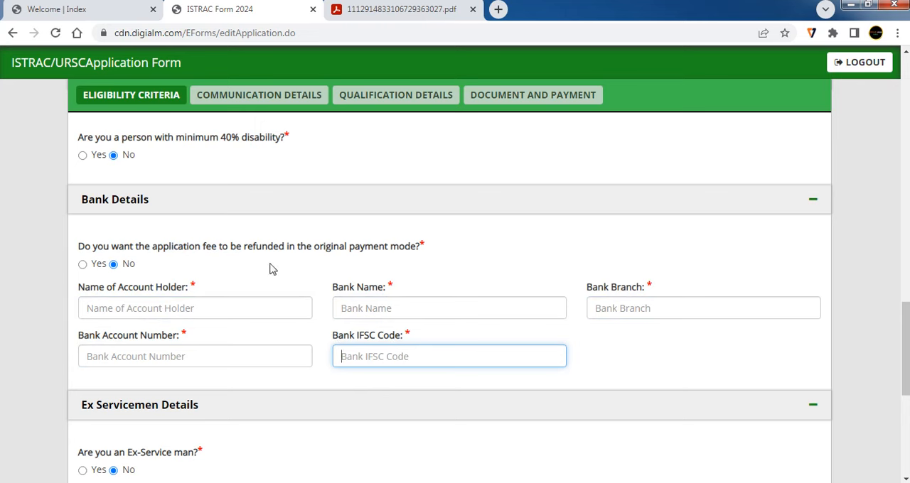
- Switch to the notification PDF and examine the application fee, processing fee and refund terms under Payment of Application Fee
click(358, 8)
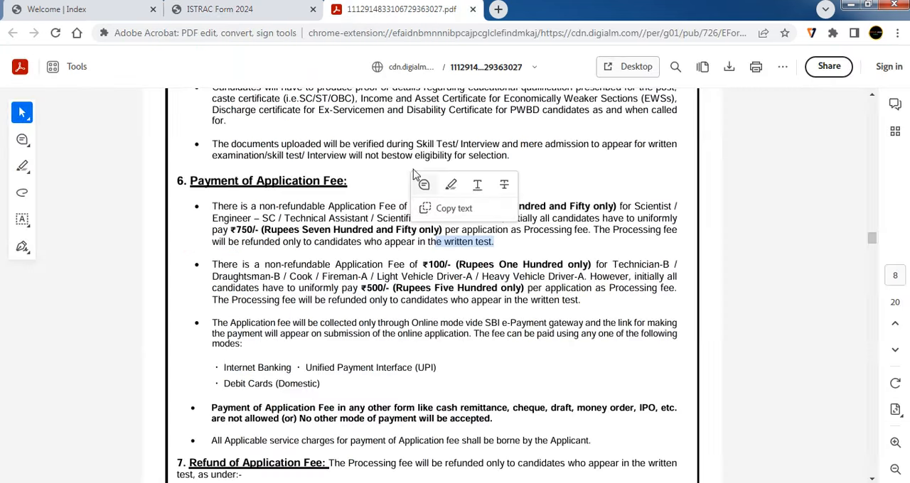
click(467, 241)
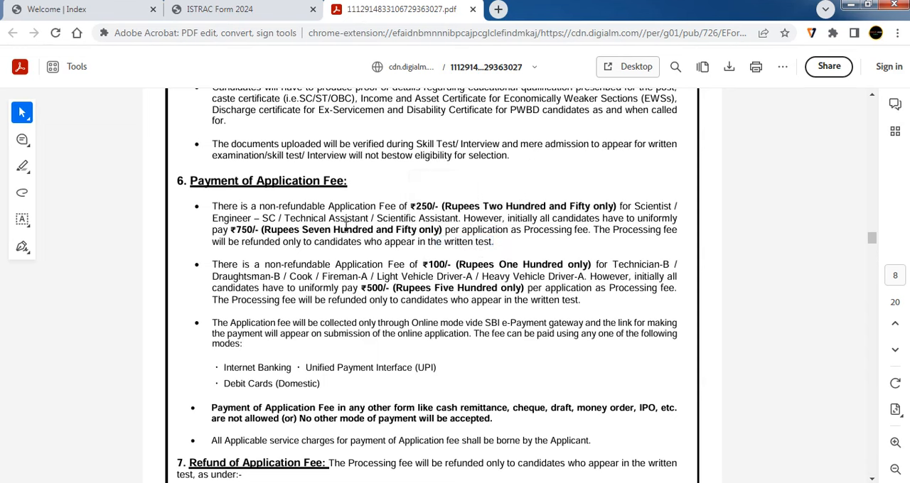
drag(460, 219, 376, 218)
drag(440, 206, 407, 203)
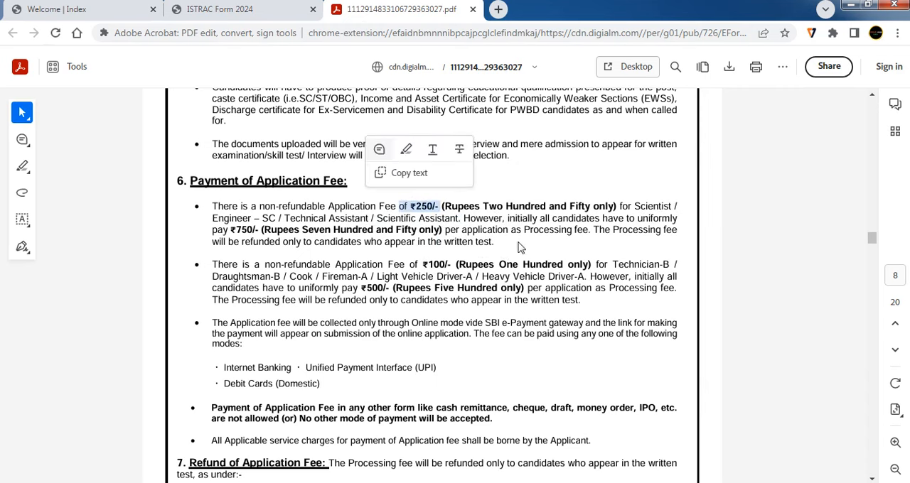
drag(525, 230, 590, 230)
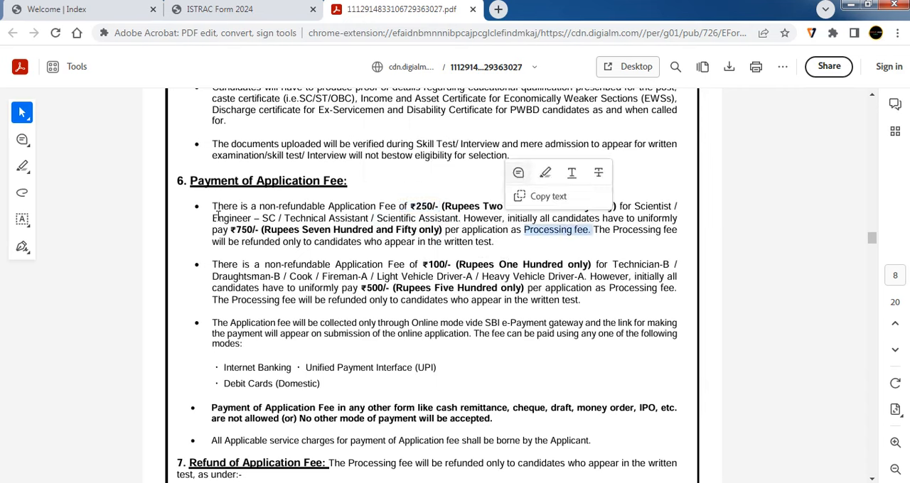
drag(231, 230, 266, 243)
drag(504, 243, 395, 245)
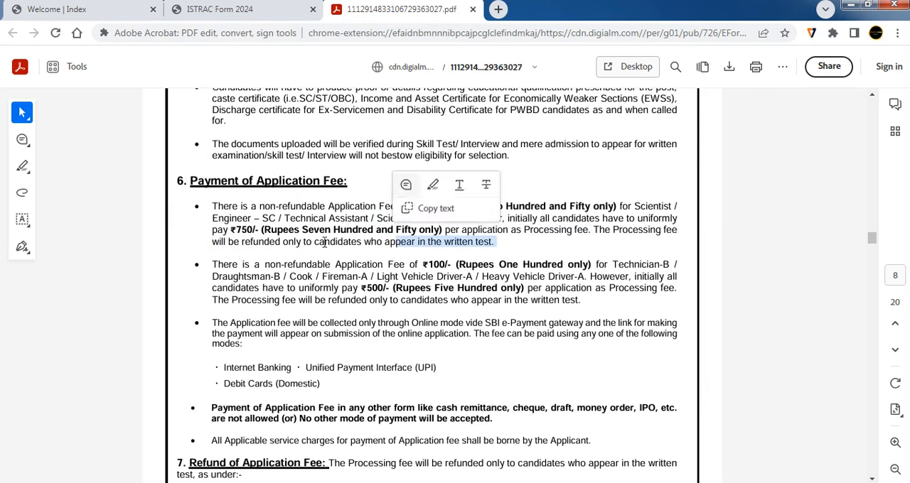
drag(260, 231, 229, 231)
drag(498, 243, 418, 245)
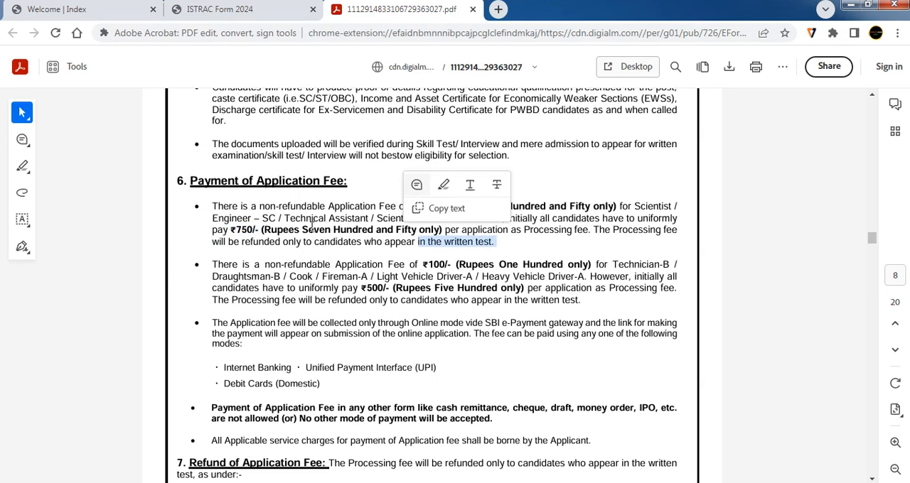
drag(259, 231, 229, 231)
- Return to the application form and compare both refund answers, leaving the original payment mode refund set to Yes
click(206, 7)
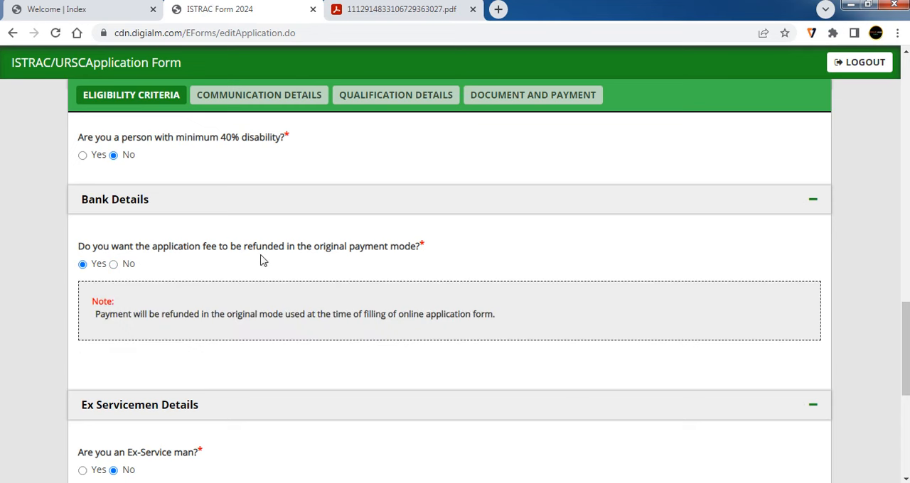
click(114, 264)
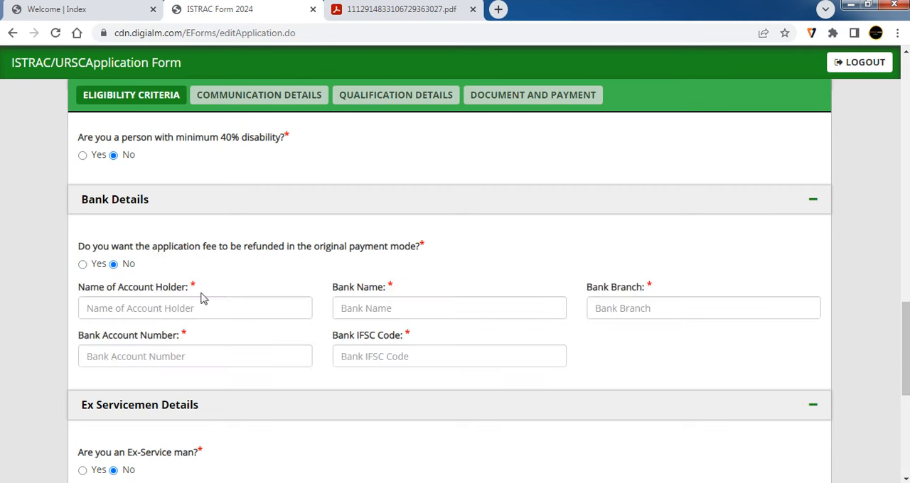
click(83, 265)
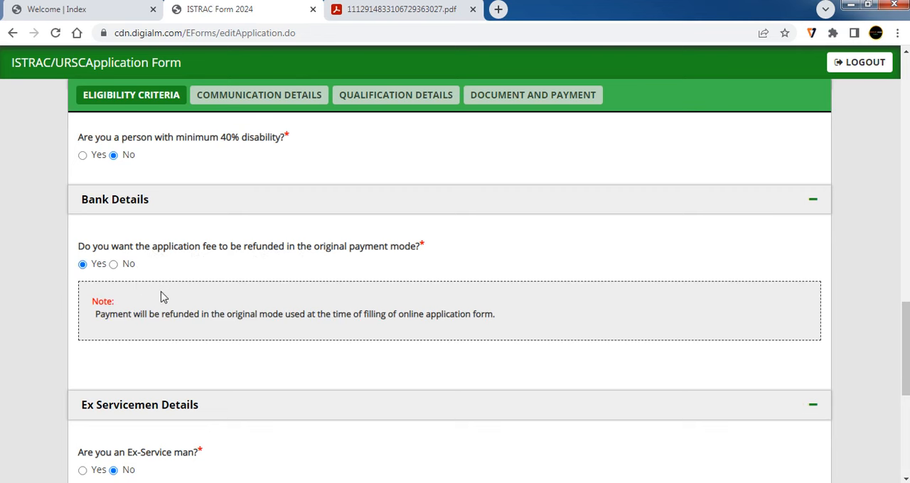
click(114, 264)
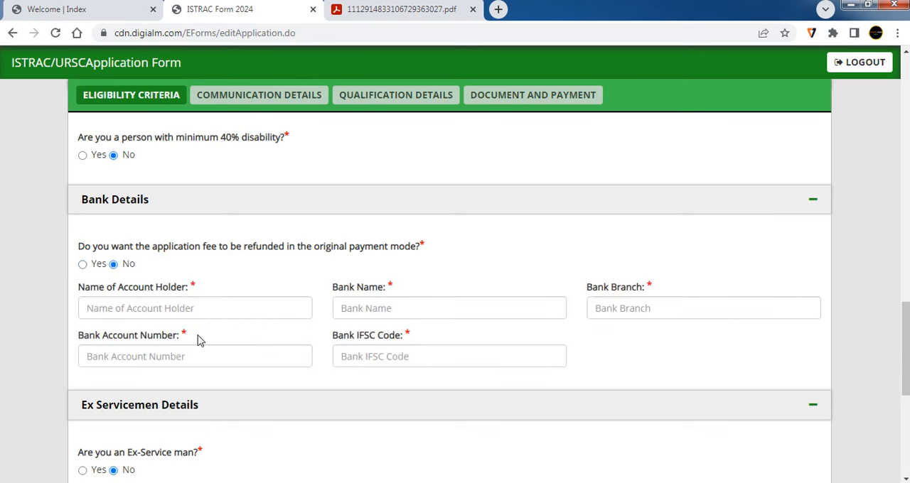
click(82, 264)
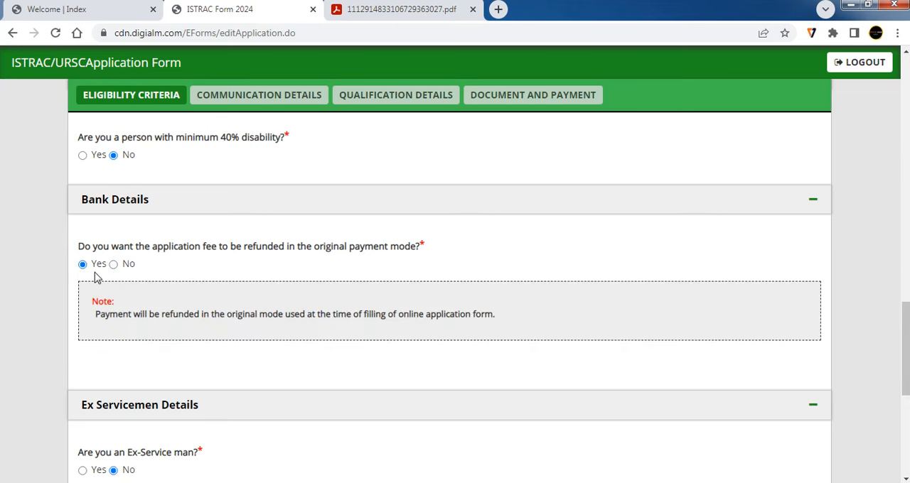
- Review the ex-servicemen, other details and departmental employee questions, and move on to the Communication Details section
scroll(135, 299, down, 3)
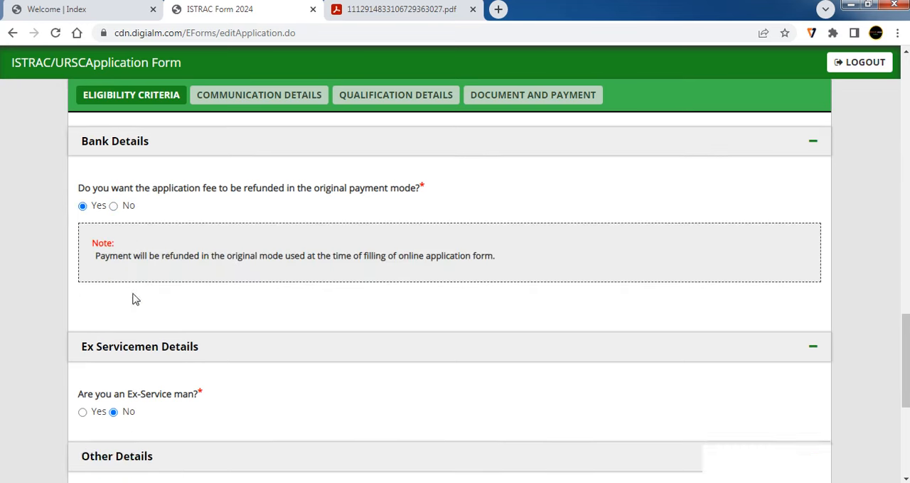
scroll(149, 226, down, 2)
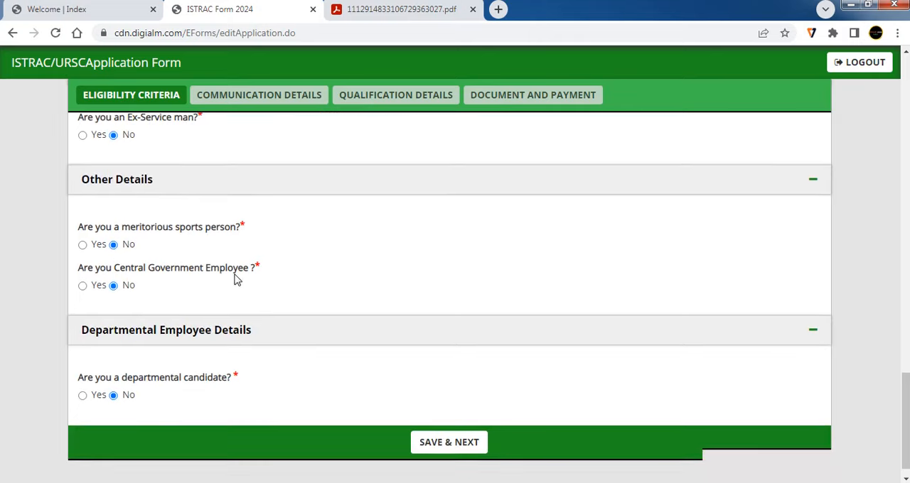
scroll(234, 281, down, 1)
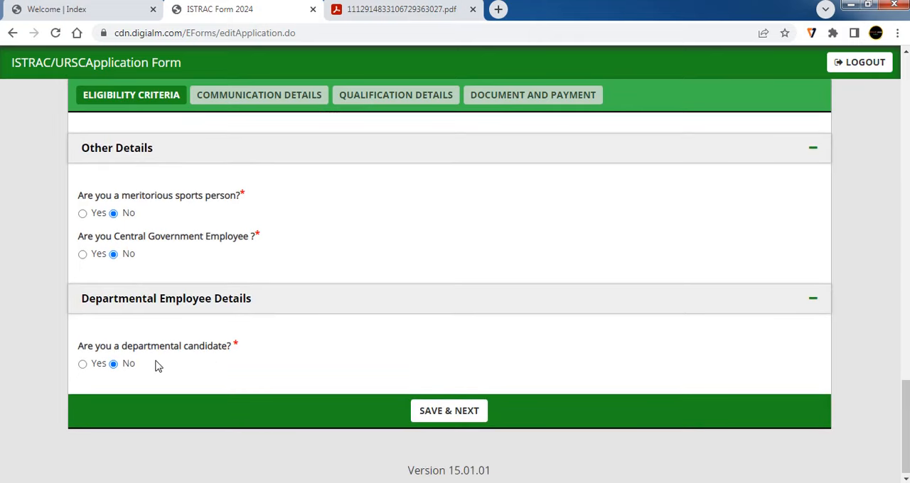
scroll(156, 365, up, 2)
scroll(136, 249, down, 2)
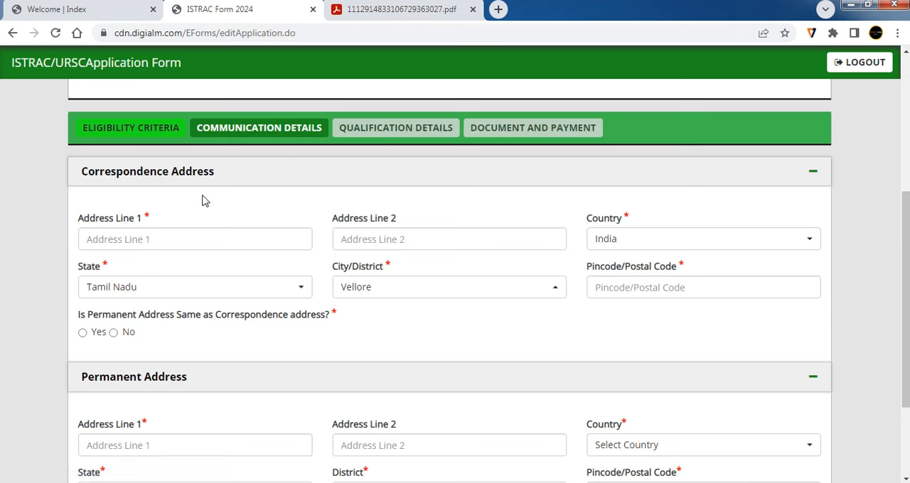
- Go through the correspondence address lines and the pincode field
click(143, 241)
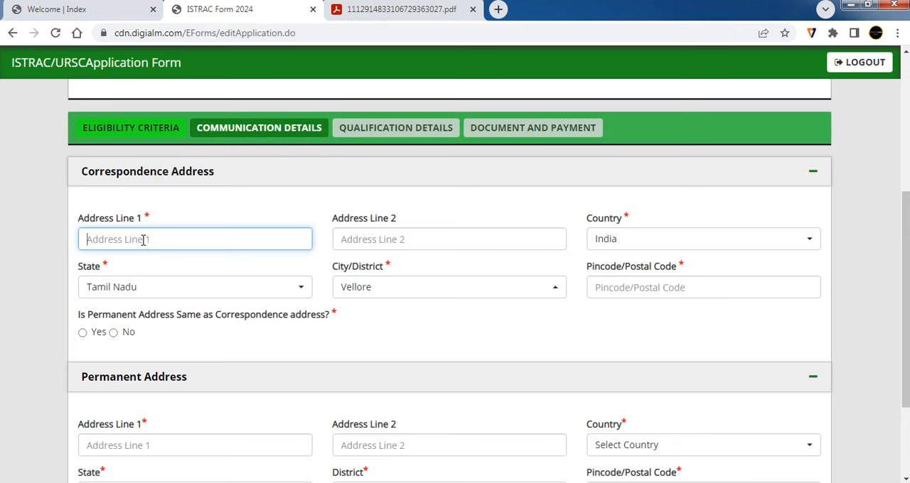
click(370, 242)
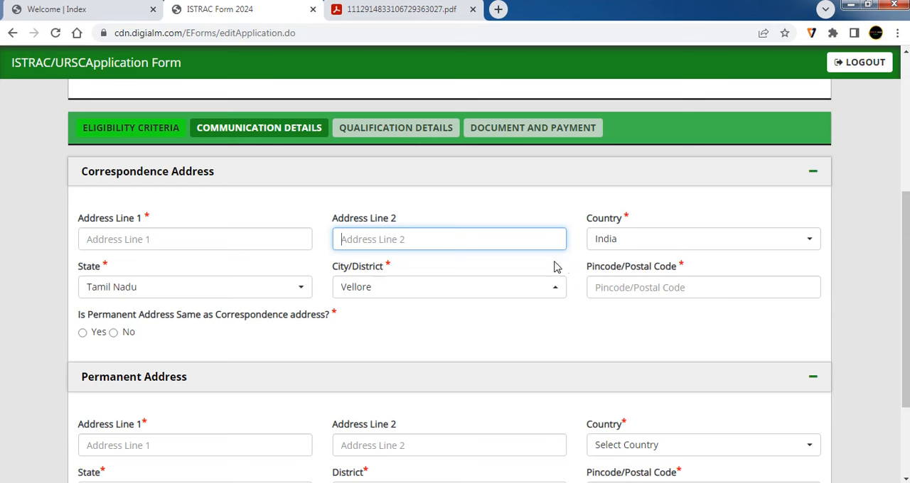
click(619, 288)
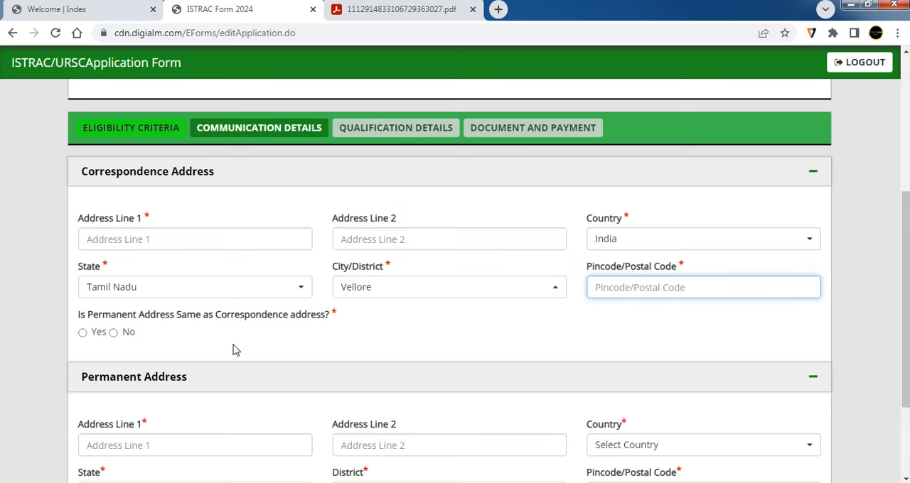
- Examine the question on whether the permanent and correspondence addresses match, and the Permanent Address fields
drag(171, 317, 87, 317)
drag(339, 320, 286, 321)
scroll(295, 277, down, 2)
scroll(256, 362, up, 2)
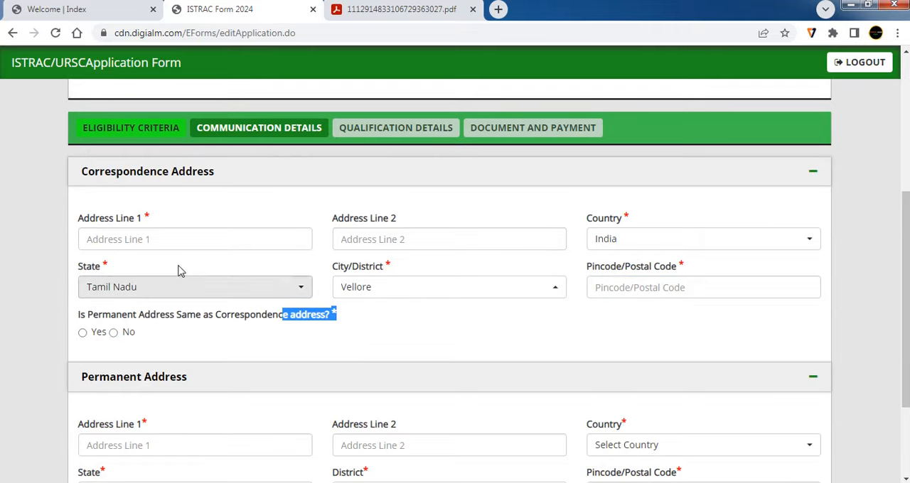
scroll(398, 384, down, 2)
scroll(398, 384, down, 1)
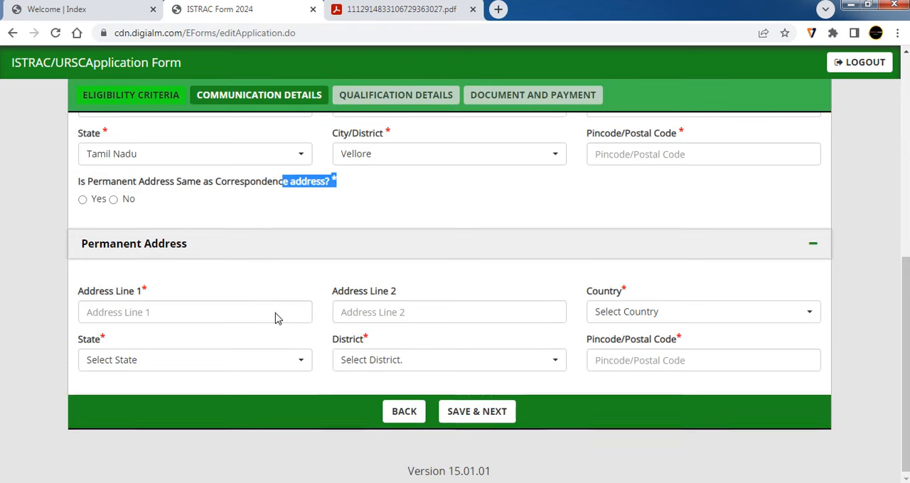
- Review the same-address question and the correspondence and permanent address fields, and move on to the Qualification Details section
scroll(296, 243, up, 2)
drag(170, 315, 323, 315)
scroll(372, 349, down, 2)
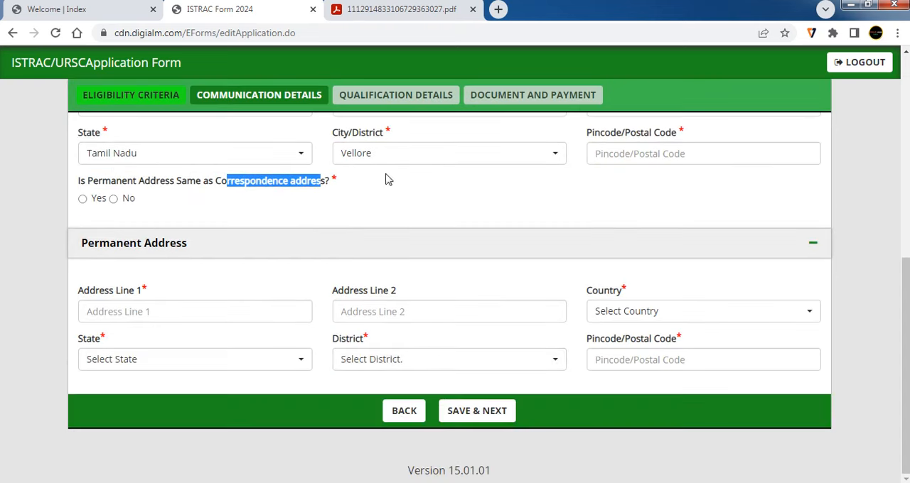
scroll(386, 178, up, 2)
scroll(384, 359, down, 2)
scroll(420, 178, up, 1)
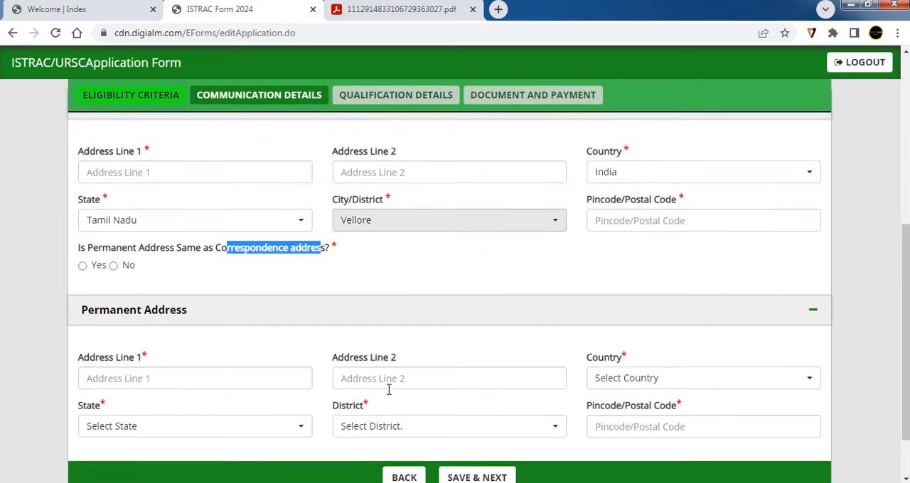
scroll(280, 290, down, 1)
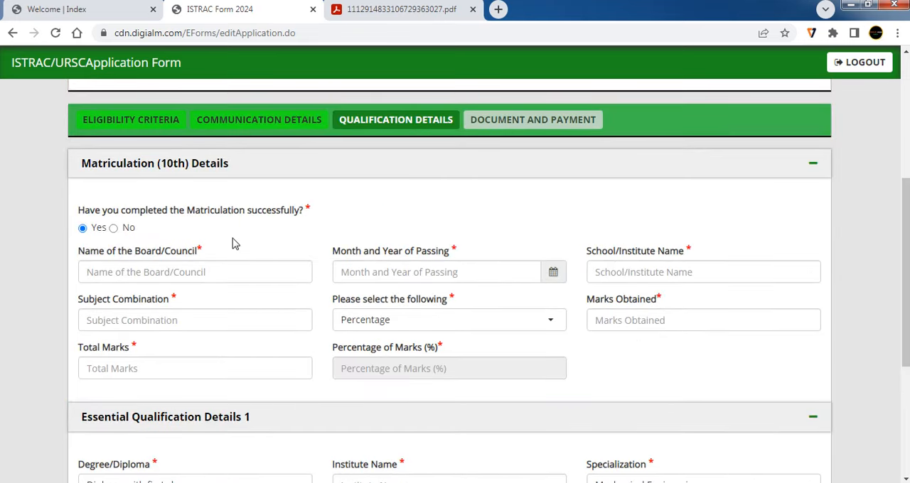
- Go through the matriculation completion question and board name field, and set the month and year of passing to 04/2013
drag(186, 211, 302, 211)
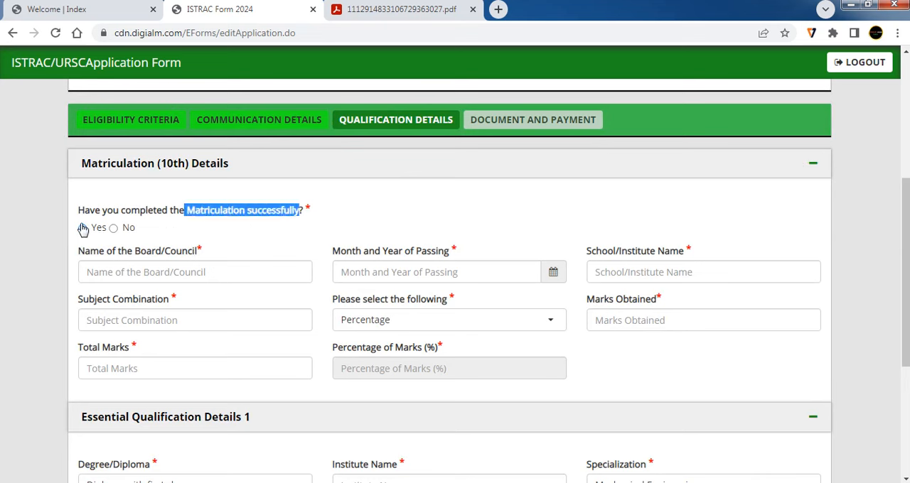
click(156, 278)
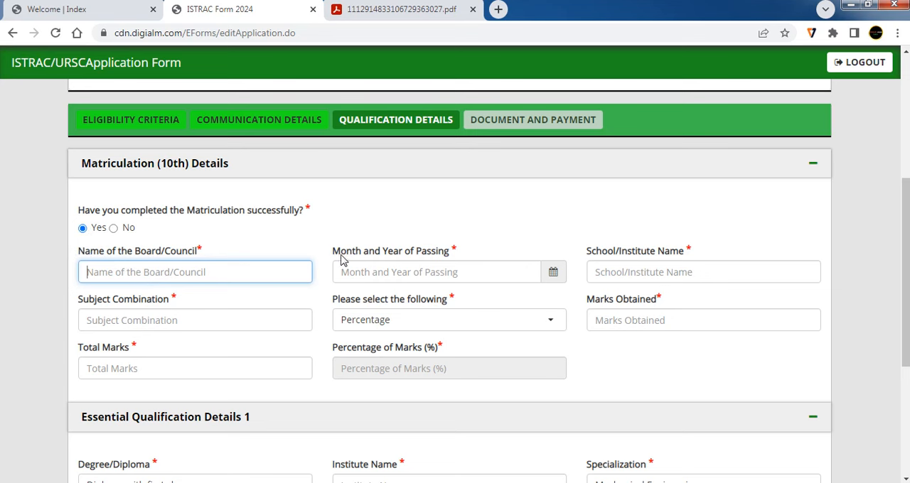
click(553, 272)
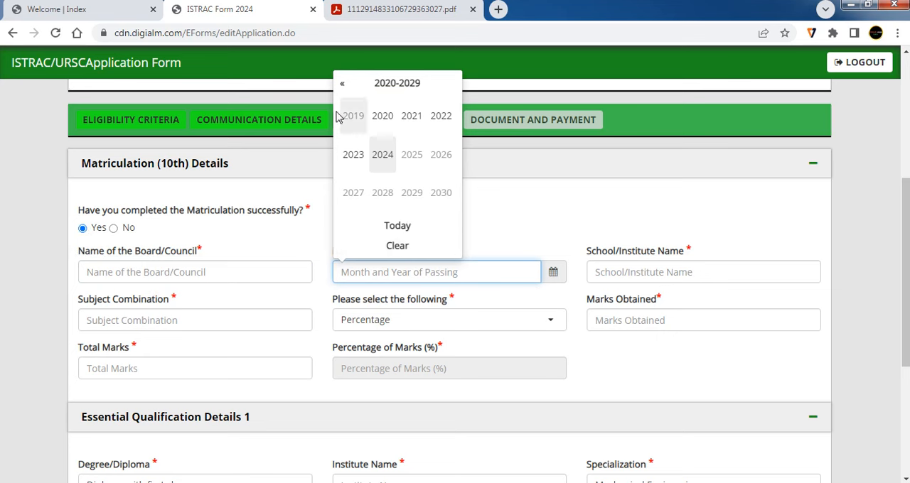
click(341, 86)
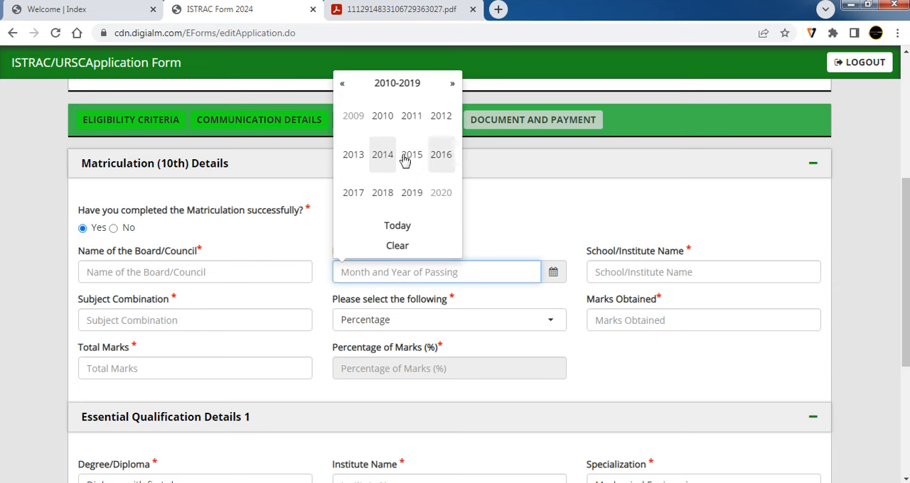
click(352, 154)
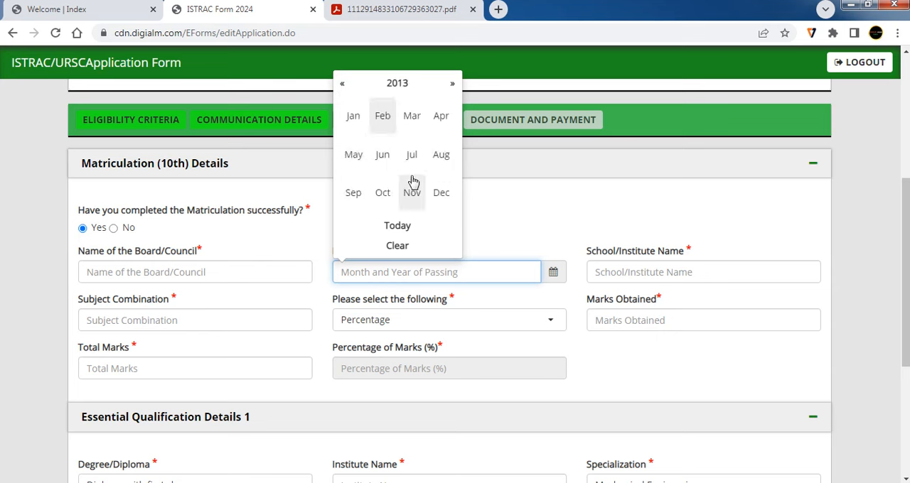
click(438, 123)
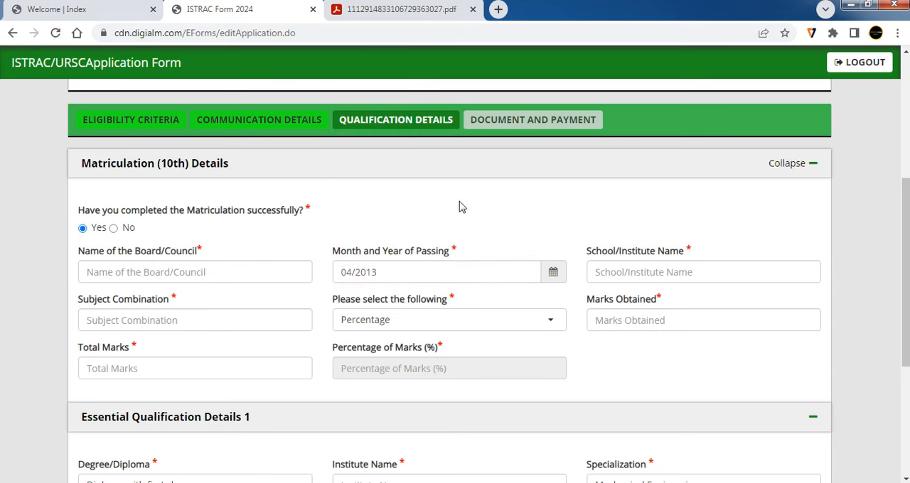
- Go through the matriculation school name and subject combination fields, and choose Percentage as the marks type
click(623, 274)
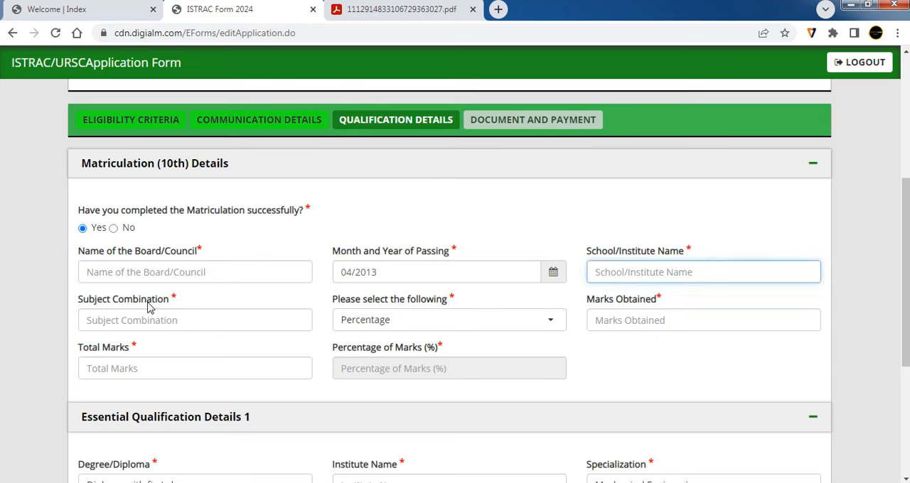
click(167, 323)
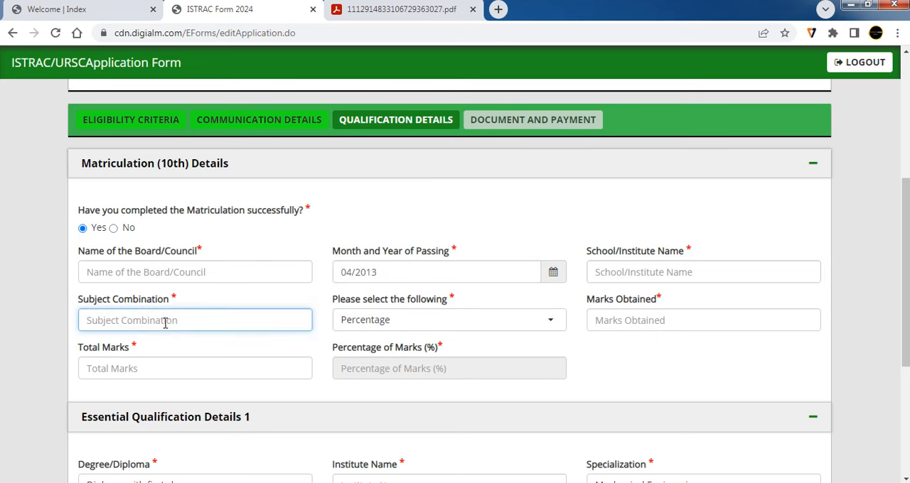
text(e)
key(BackSpace)
click(384, 321)
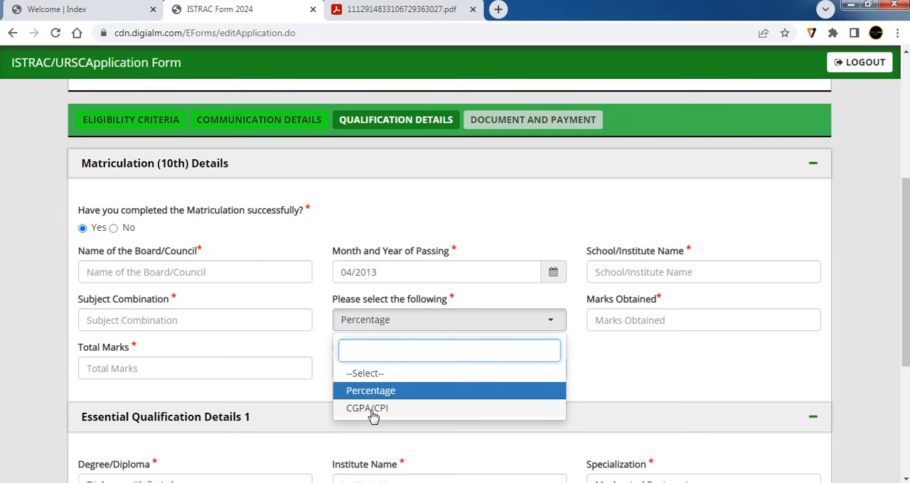
click(385, 393)
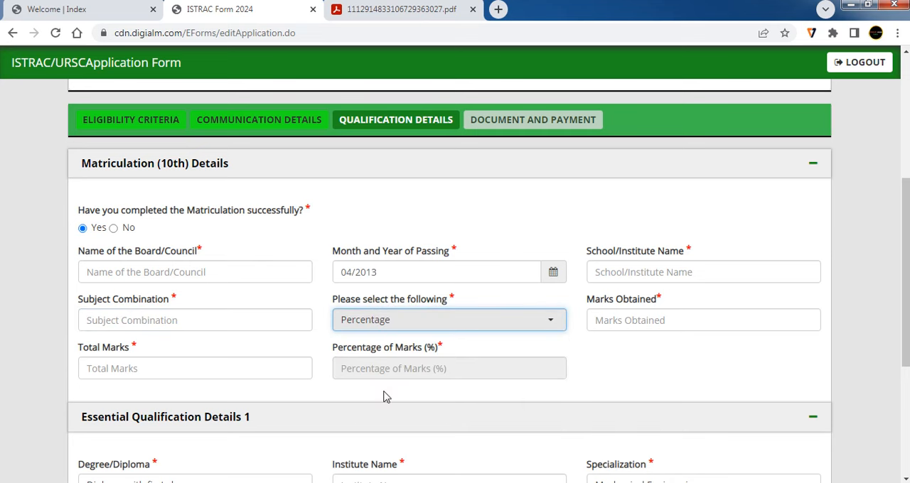
- Enter 483 as the marks obtained and 500 as the total marks in the Matriculation (10th) Details
click(639, 326)
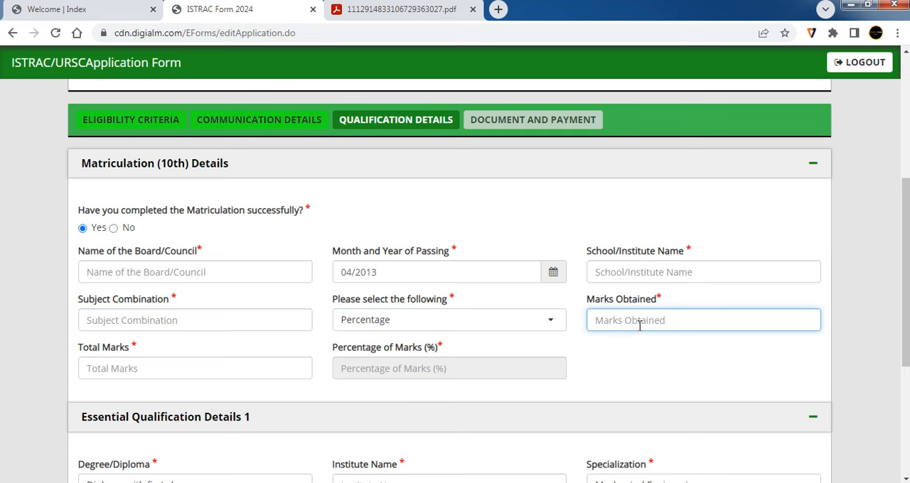
text(483)
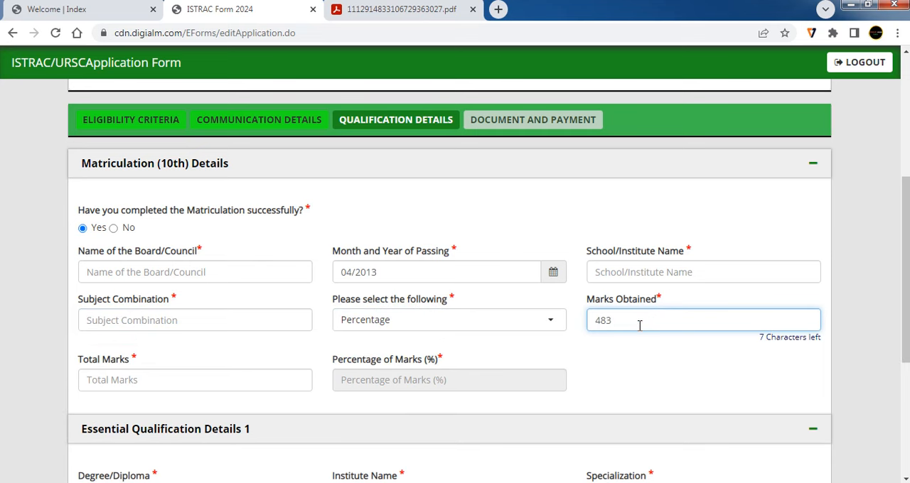
click(134, 380)
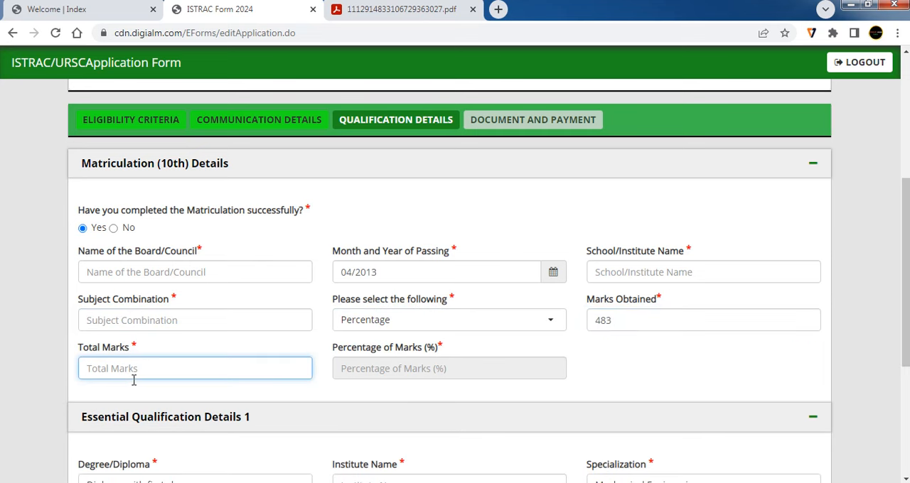
text(500)
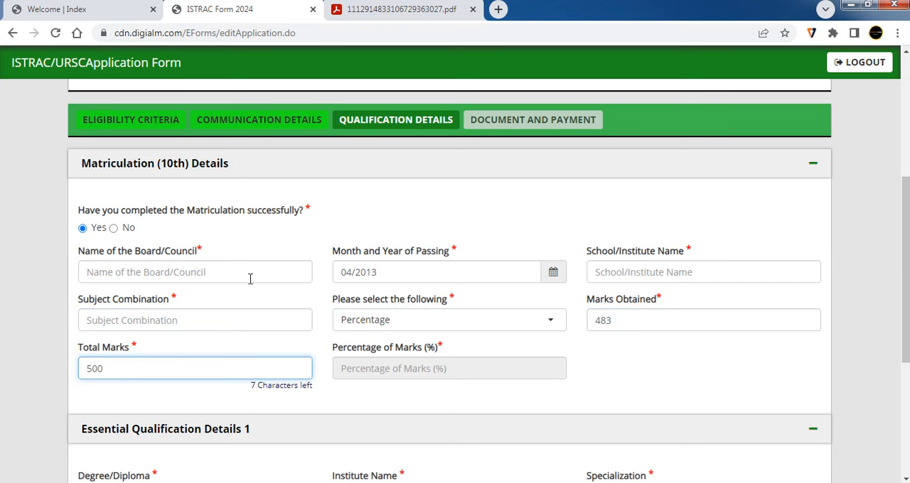
click(352, 395)
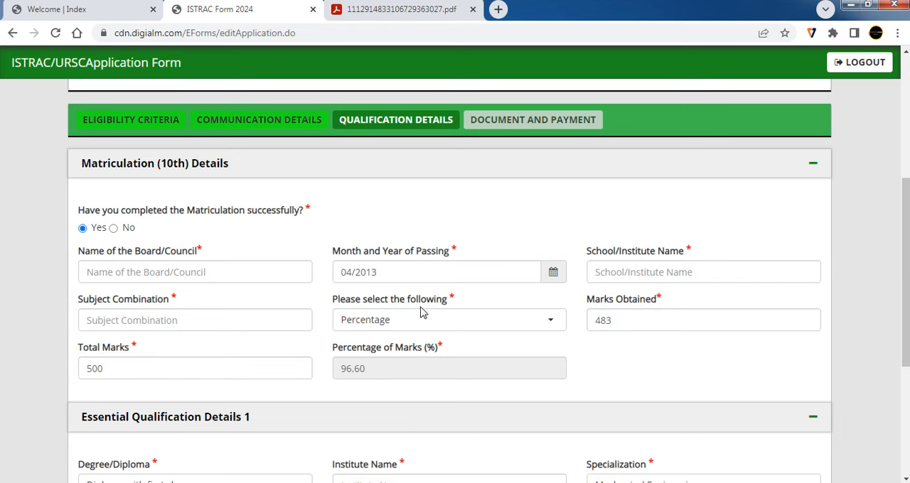
- Select Diploma with first class as the degree and Mechanical Engineering as the specialization in Essential Qualification Details 1
scroll(420, 313, down, 2)
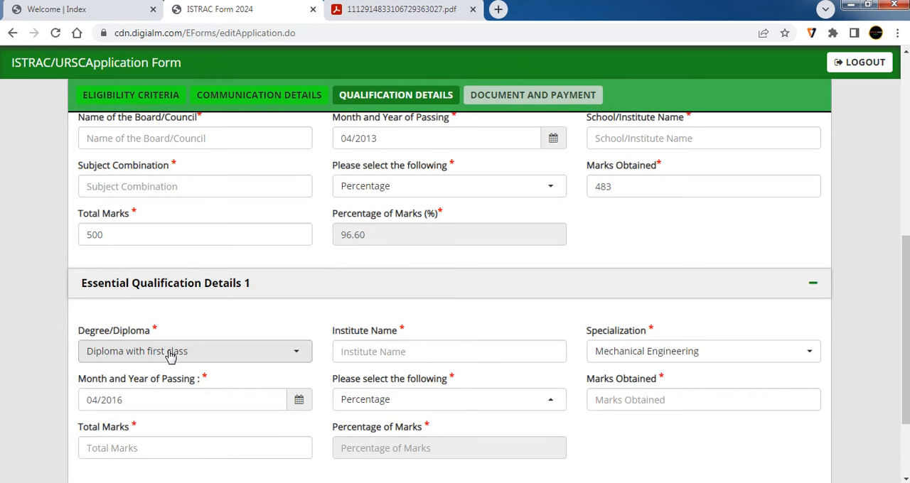
click(178, 357)
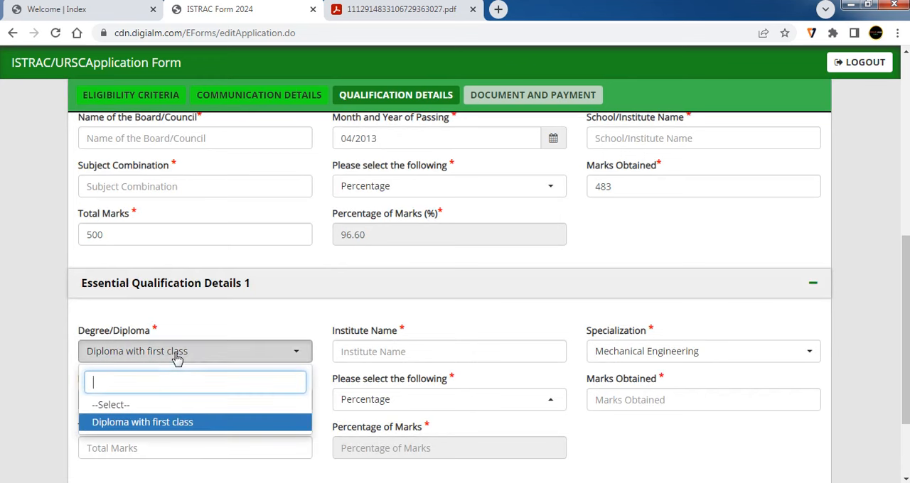
click(164, 422)
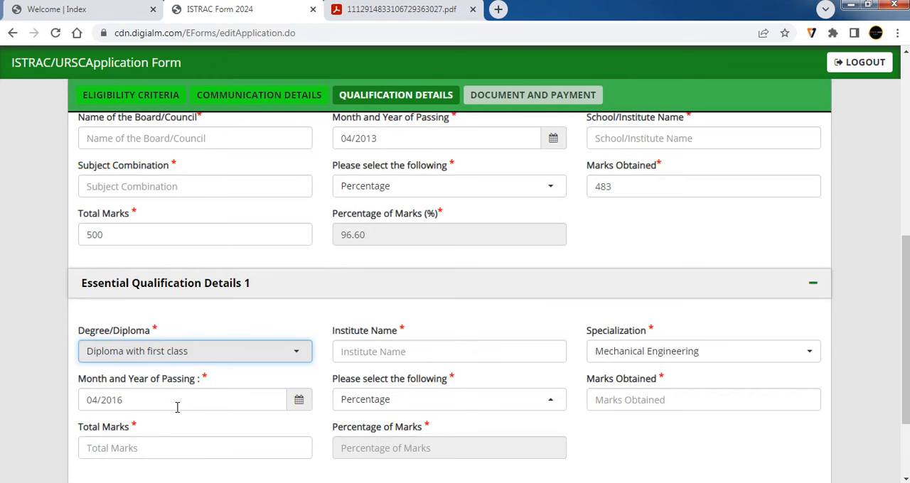
click(207, 352)
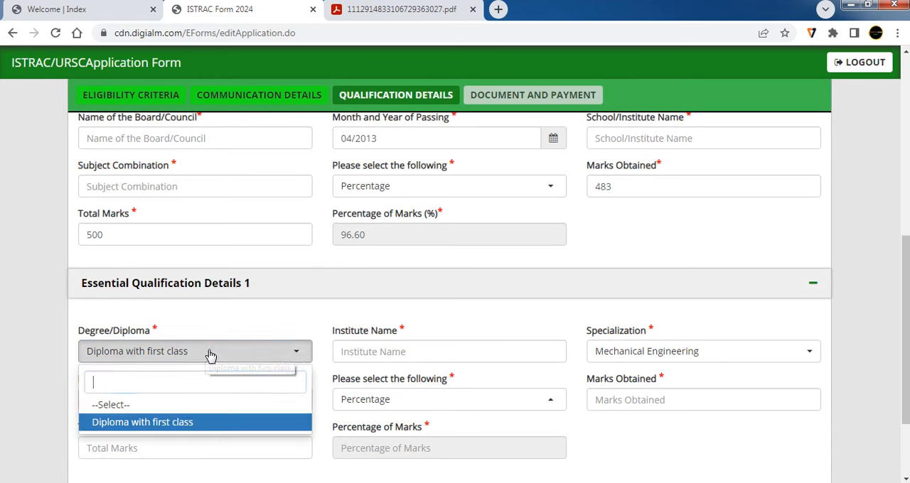
click(171, 426)
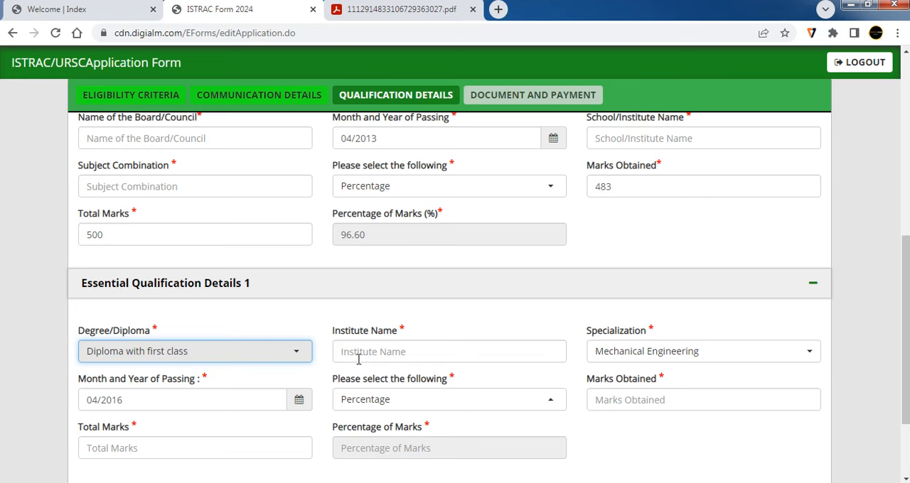
click(396, 353)
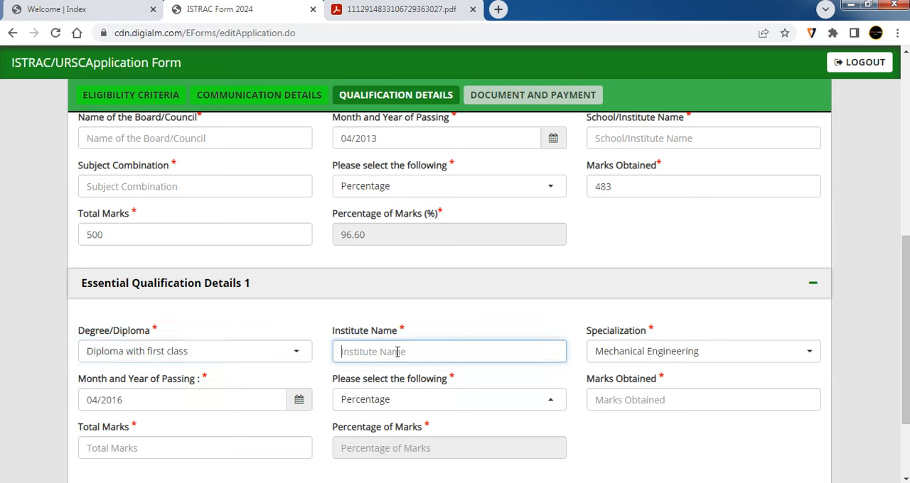
click(630, 351)
click(633, 424)
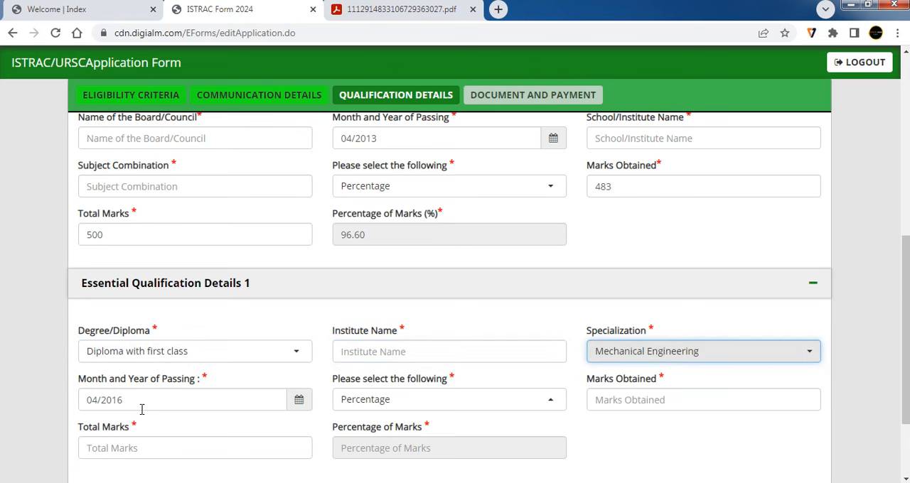
- Check the diploma's month and year of passing calendar and the marks type options
click(299, 402)
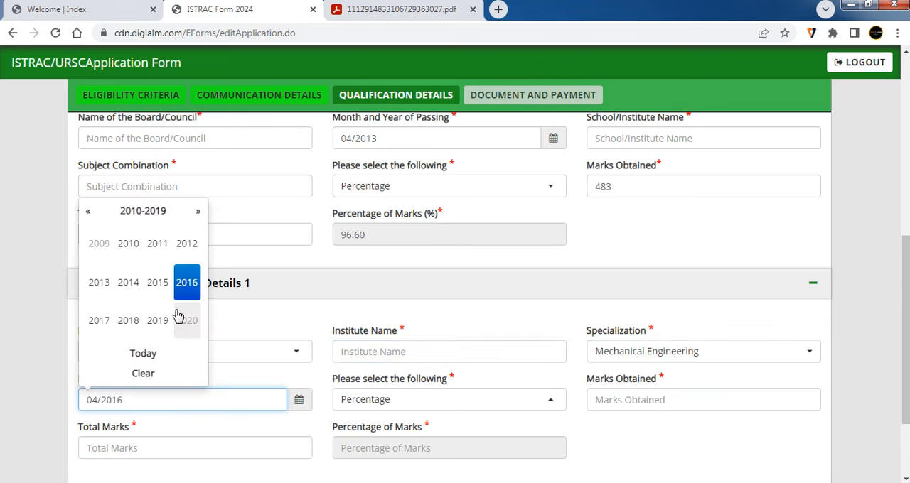
click(290, 426)
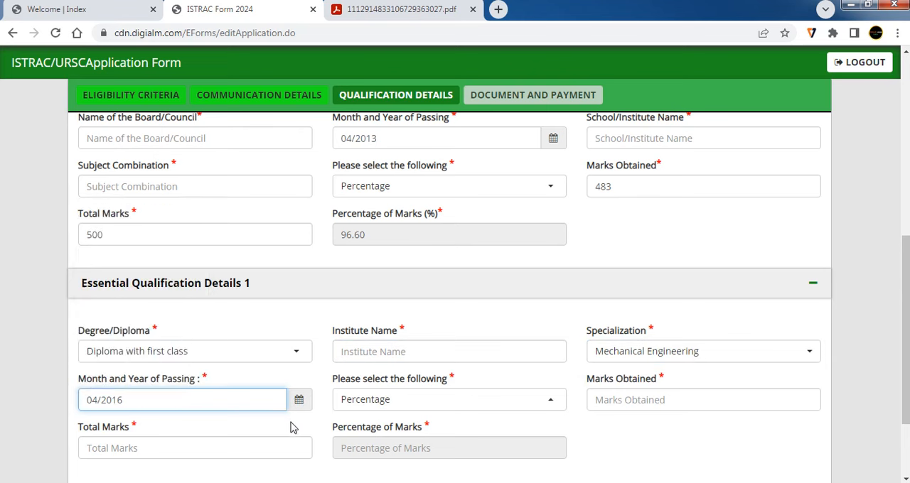
click(419, 403)
click(418, 404)
- Enter the diploma's marks obtained as 3400 and total marks as 40000, and save to continue to the Document and Payment section
click(630, 402)
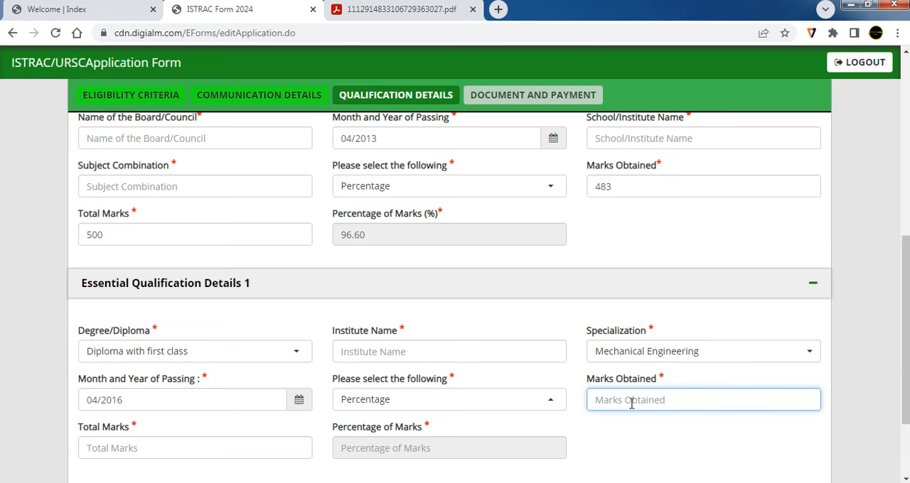
text(3400)
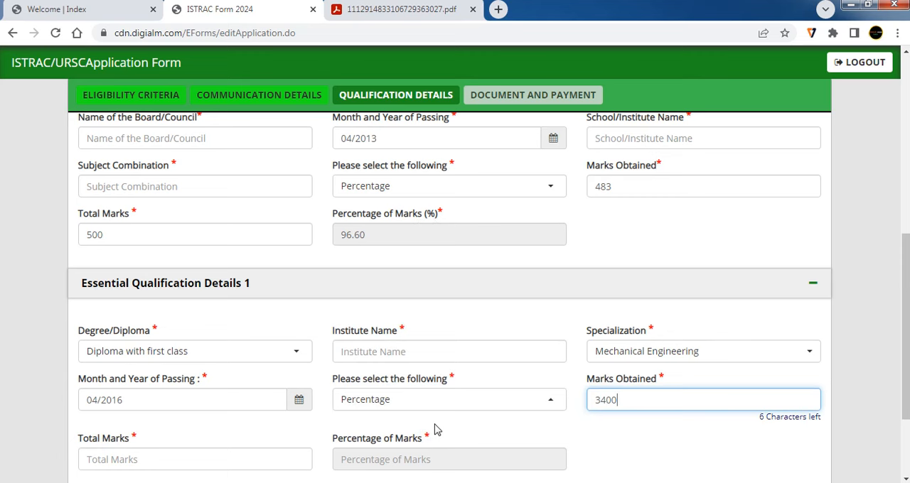
scroll(540, 420, down, 1)
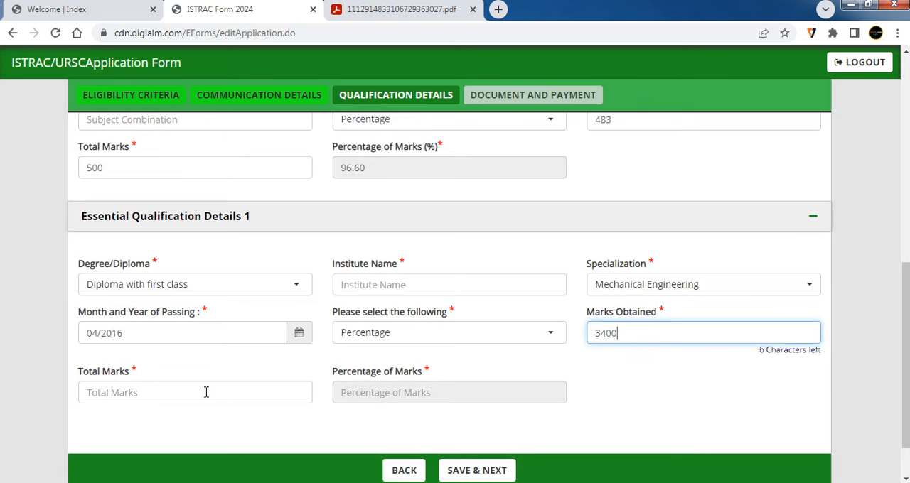
click(188, 400)
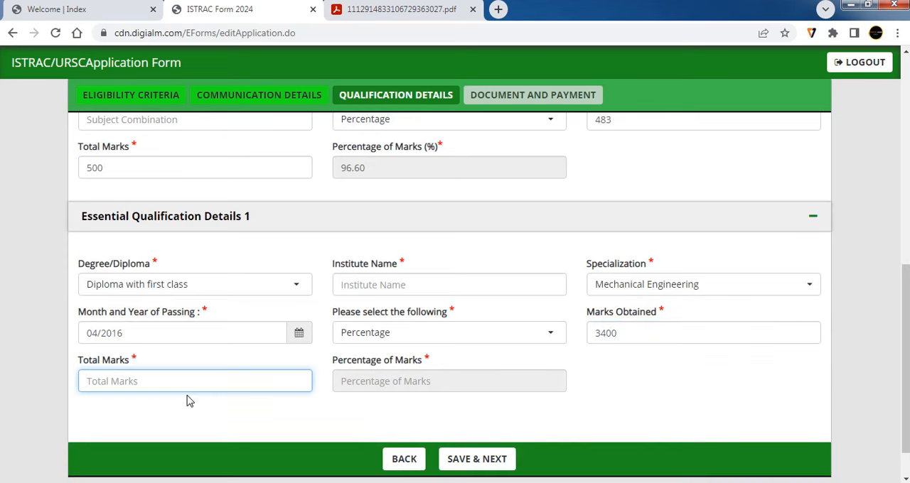
text(40000)
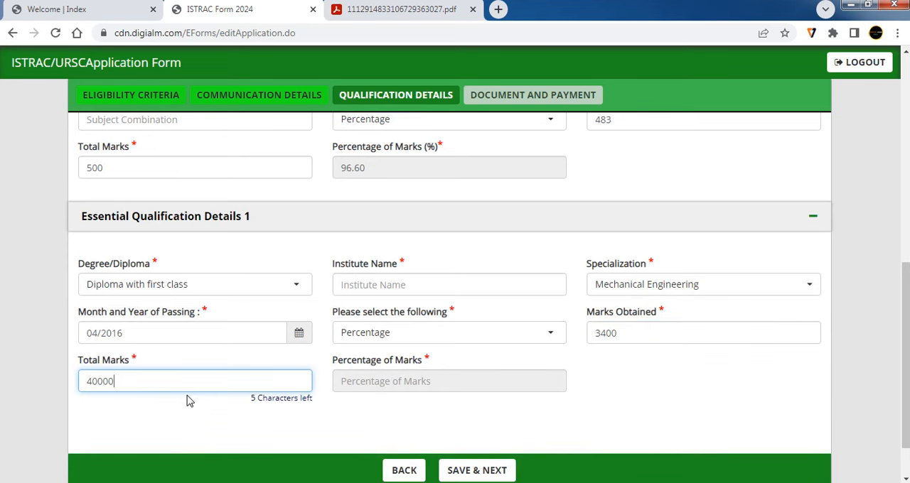
click(324, 427)
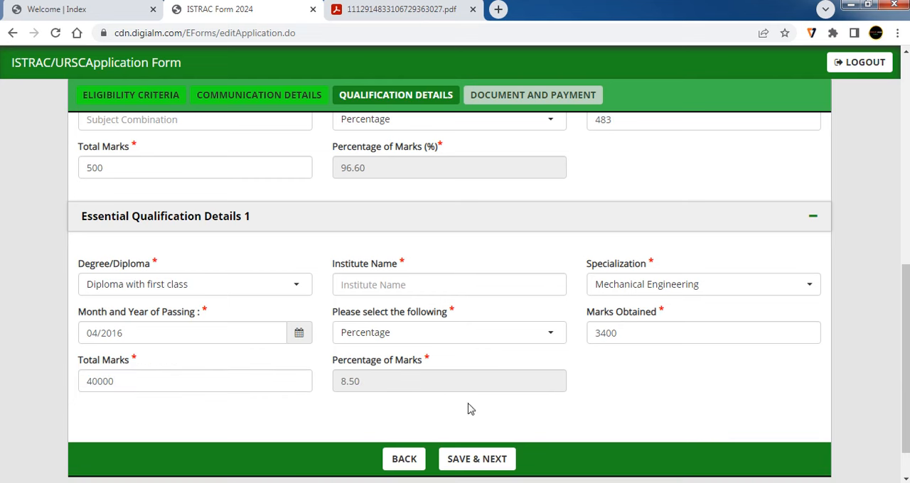
click(634, 333)
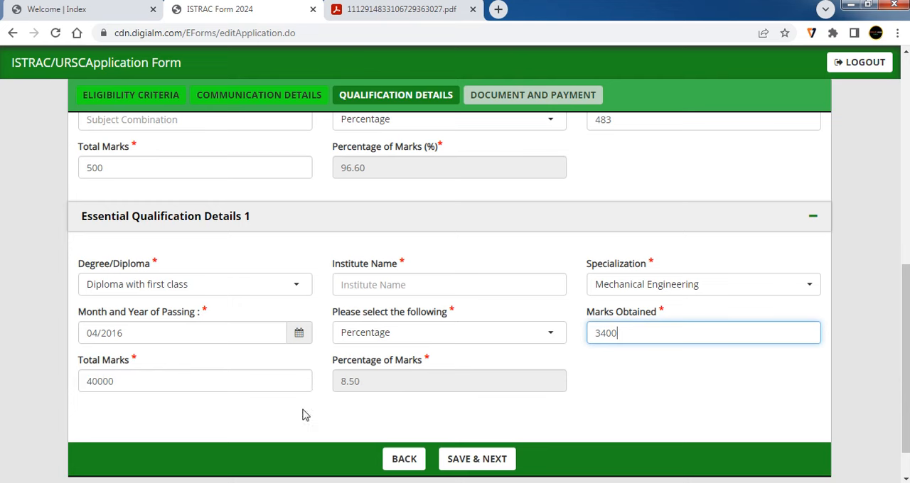
click(507, 461)
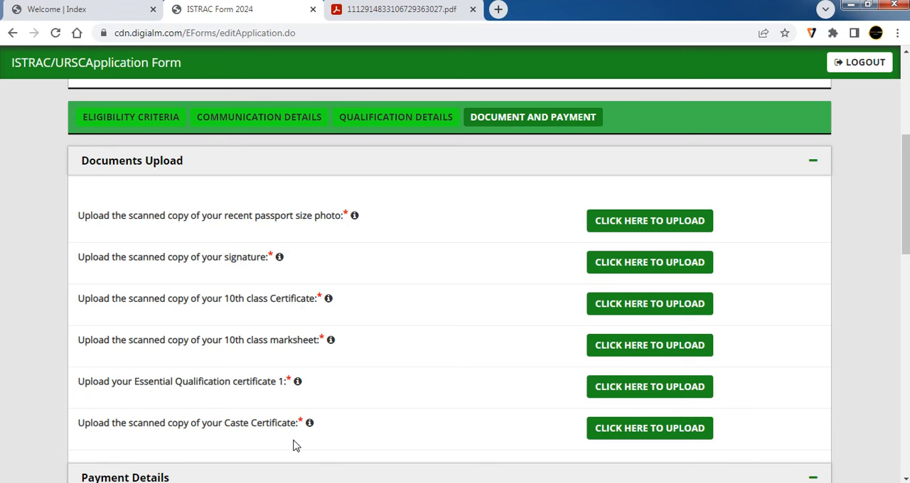
- Read the upload instructions for the required documents, including the passport photo, and check the applicable registration fee in Payment Details
mouse_move(311, 429)
mouse_move(357, 224)
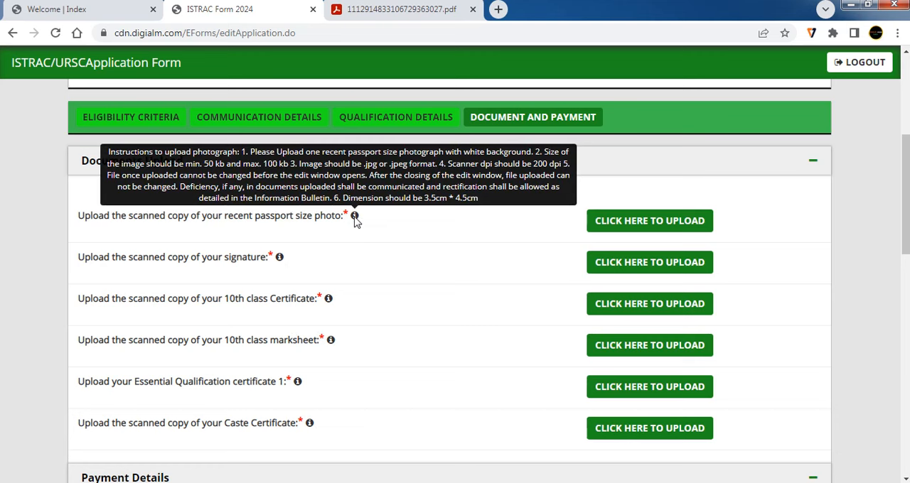
mouse_move(279, 261)
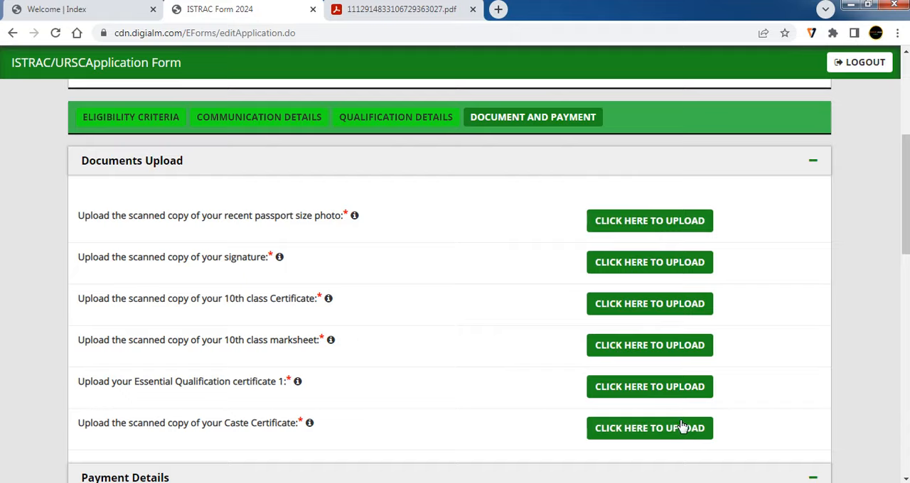
scroll(639, 412, down, 1)
scroll(477, 353, down, 1)
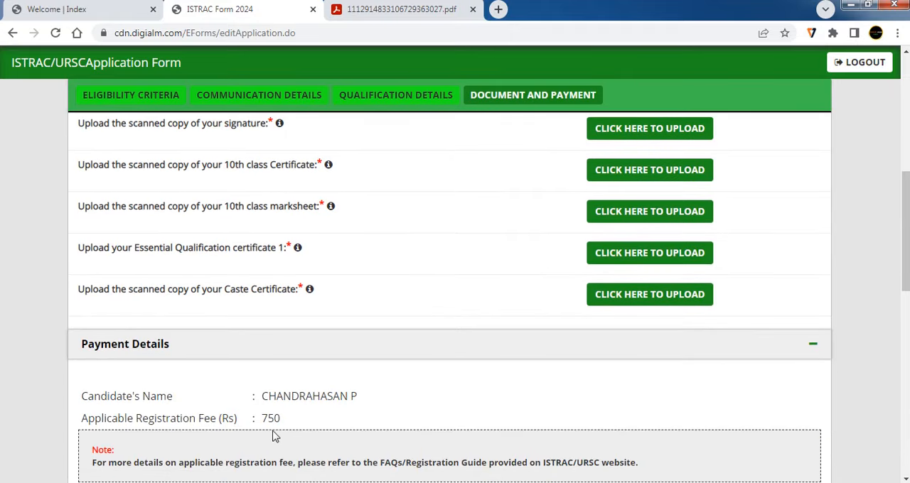
drag(288, 423, 261, 421)
scroll(294, 426, down, 1)
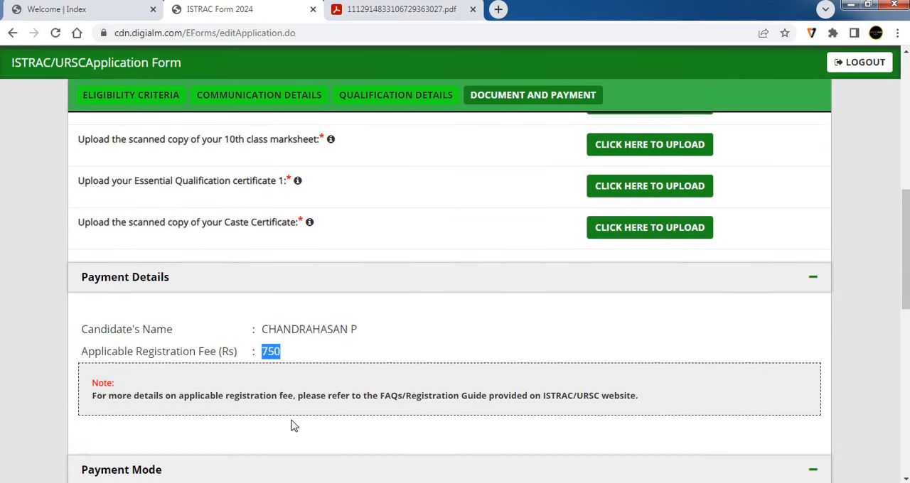